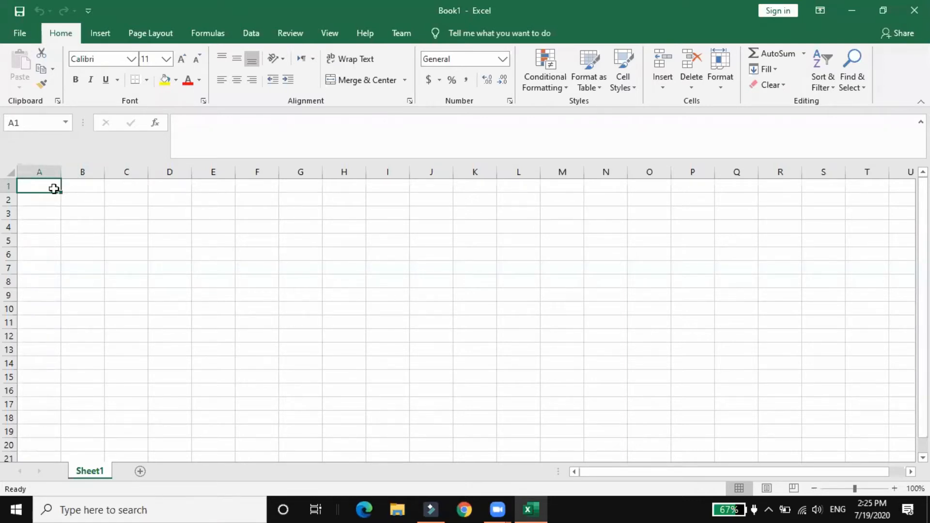
Enter the column headings A, B and C in cells A1, B1 and C1
text(A)
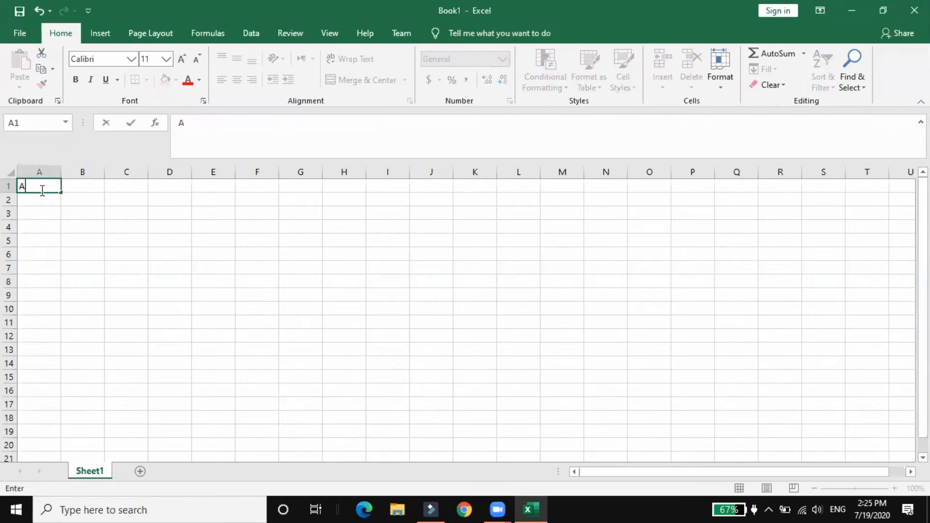
click(80, 189)
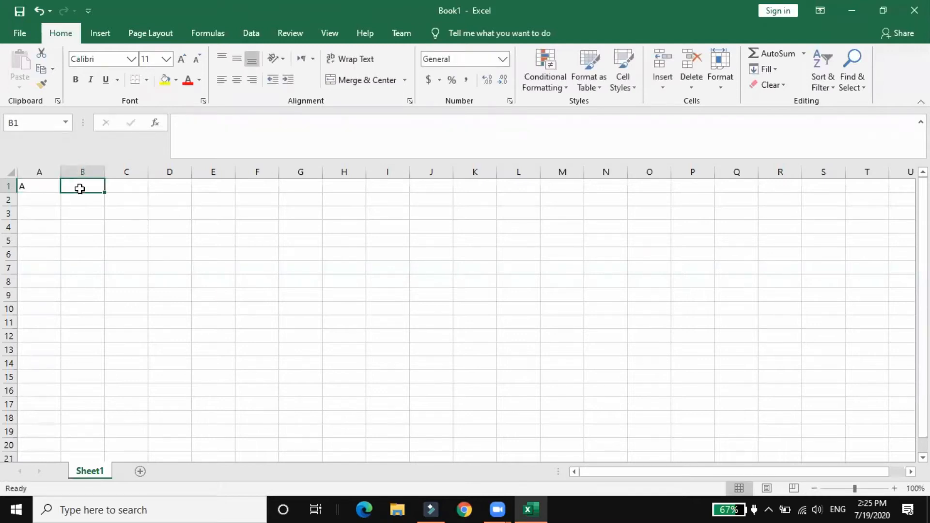
text(B)
click(121, 187)
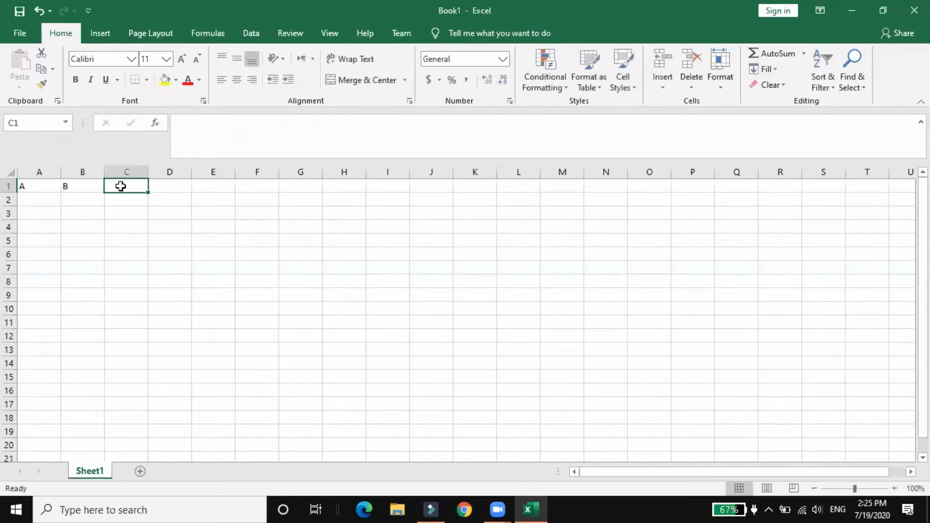
text(C)
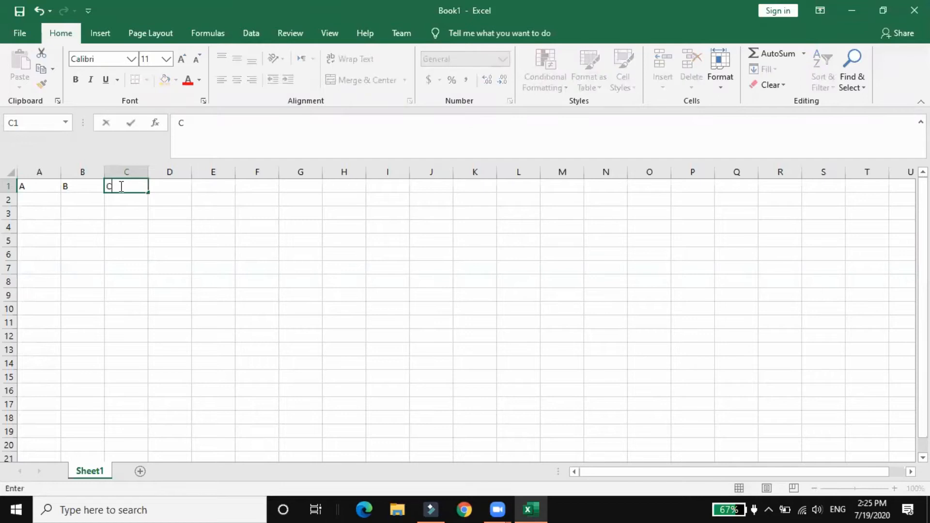
Fill cells A2 to A6 under heading A with the values 12, 14, 13, 13 and 15
click(40, 199)
text(12)
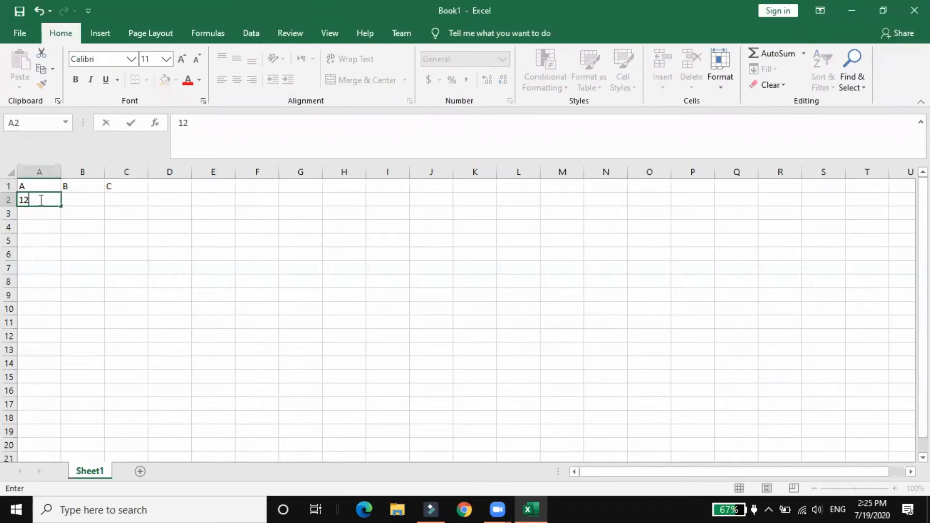
key(Return)
text(14)
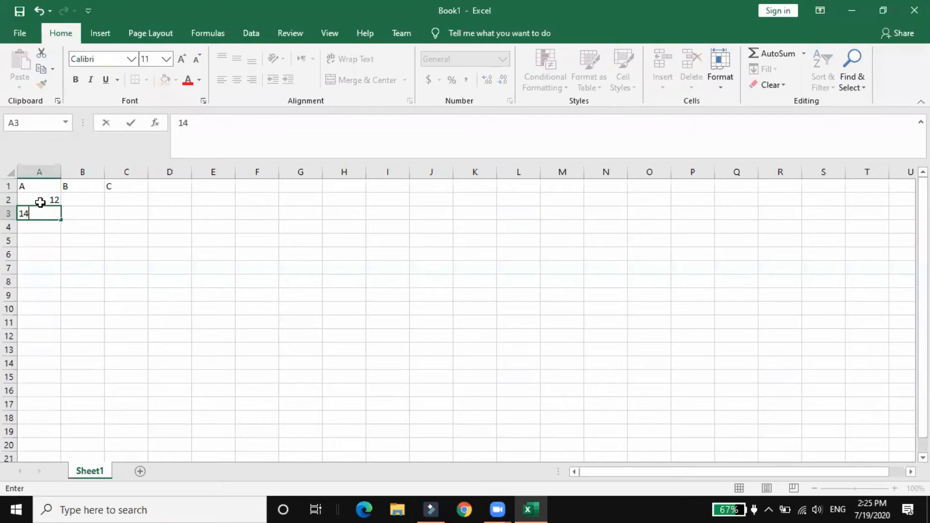
key(Return)
text(13)
key(Return)
text(13)
key(Return)
text(150)
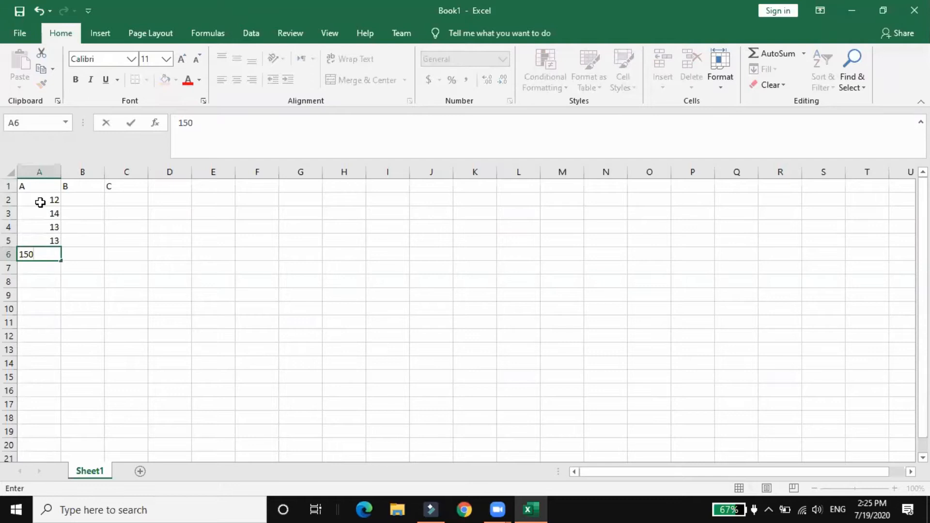
key(BackSpace)
key(Tab)
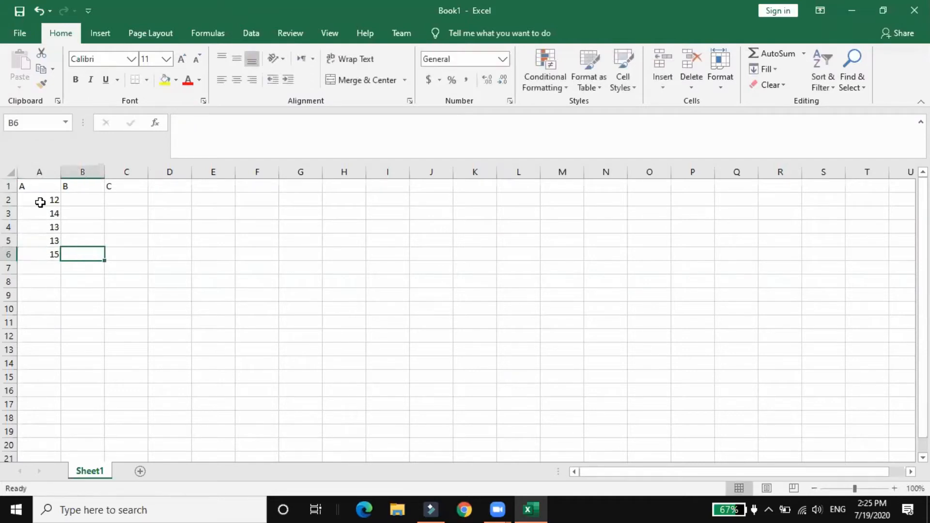
Fill cells B2 to B6 under heading B with the values 13, 34, 14, 13 and 12
text(12)
key(Up)
text(13)
key(Up)
text(14)
key(Up)
text(34)
key(Up)
text(13)
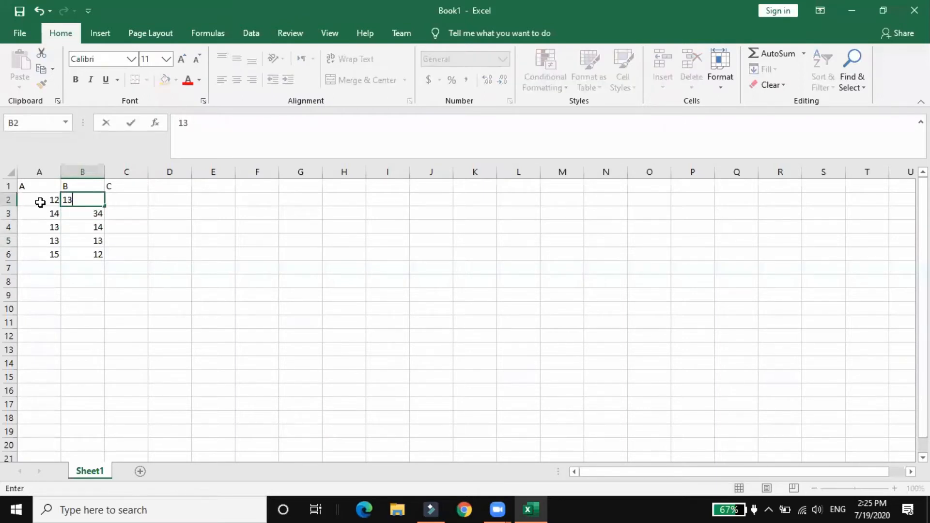
key(Right)
Fill cells C2 to C6 under heading C with the values 67, 54, 23, 23 and 2
text(67)
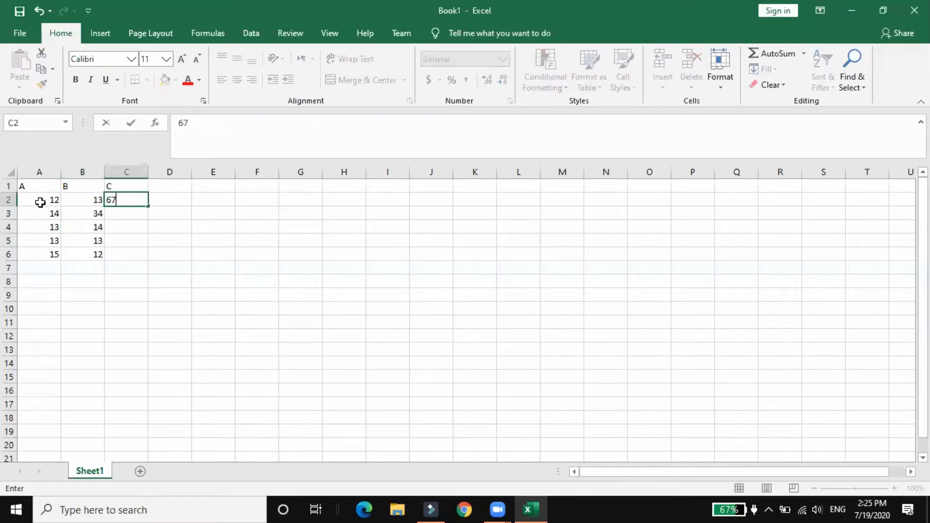
key(Return)
text(54)
key(Return)
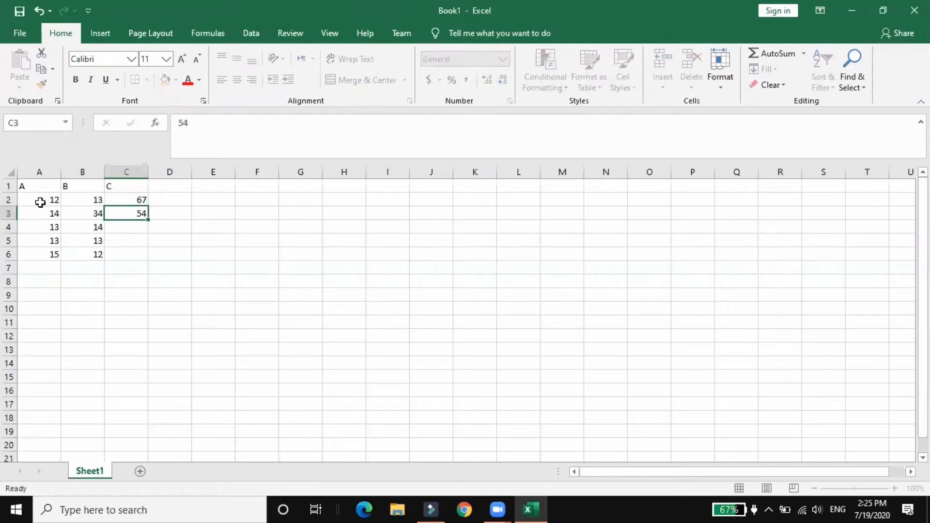
text(23)
key(Return)
text(23)
key(Return)
text(2)
key(Return)
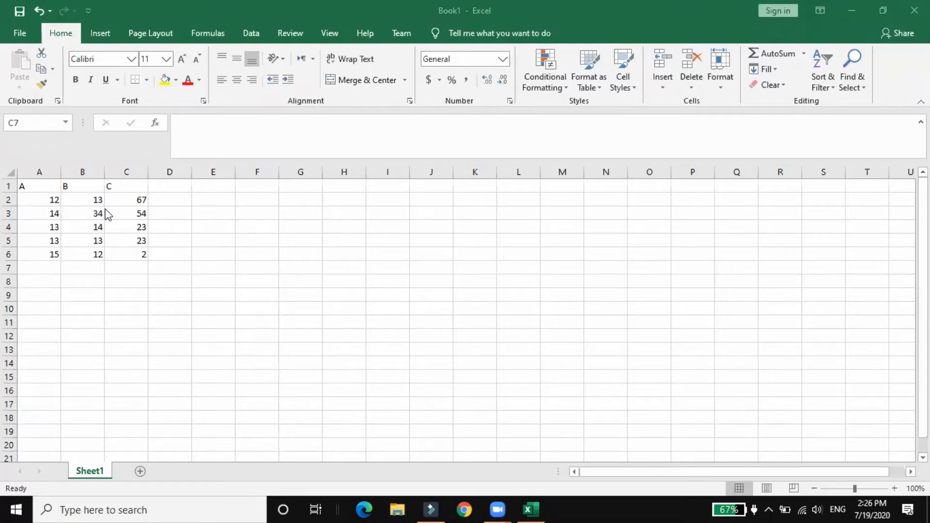
click(195, 128)
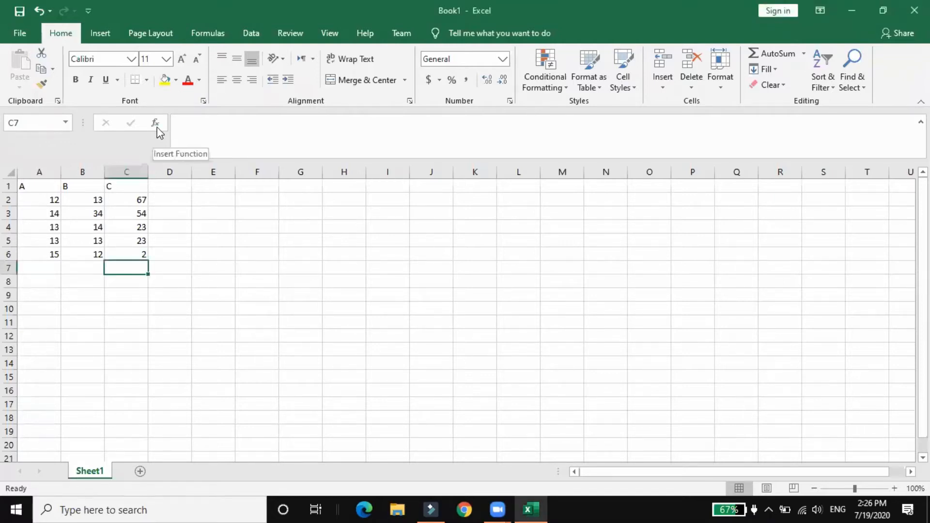
click(207, 138)
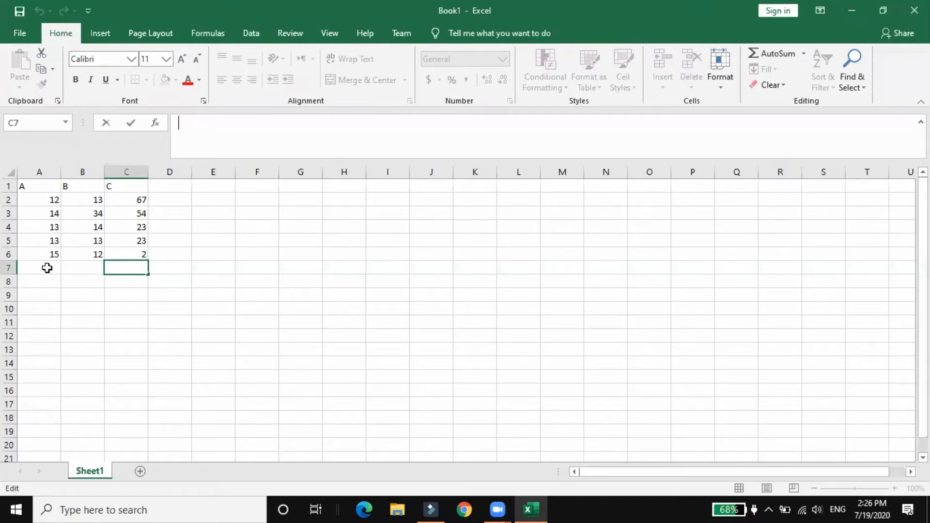
click(176, 311)
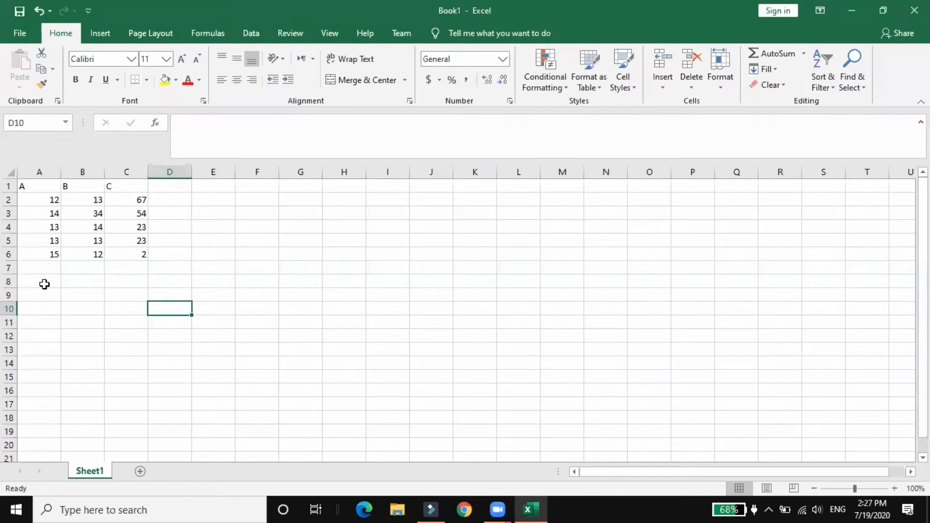
click(46, 312)
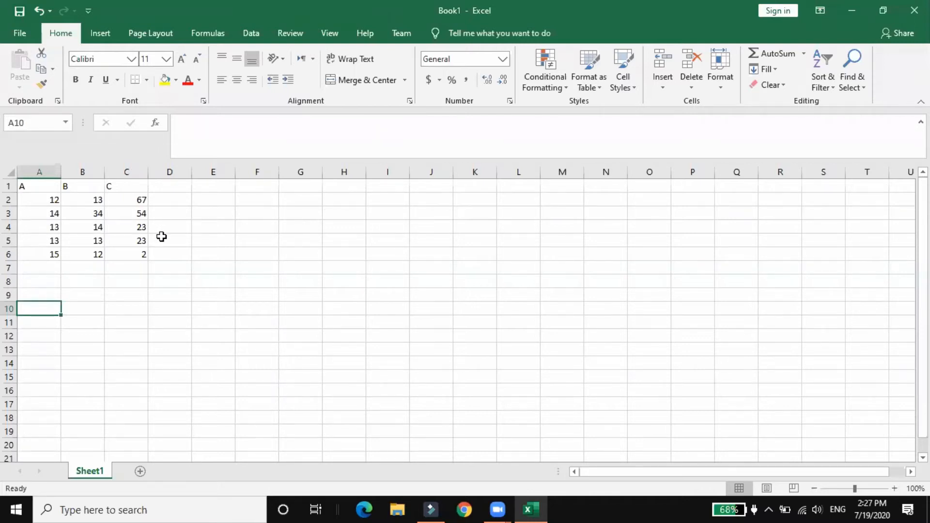
click(172, 227)
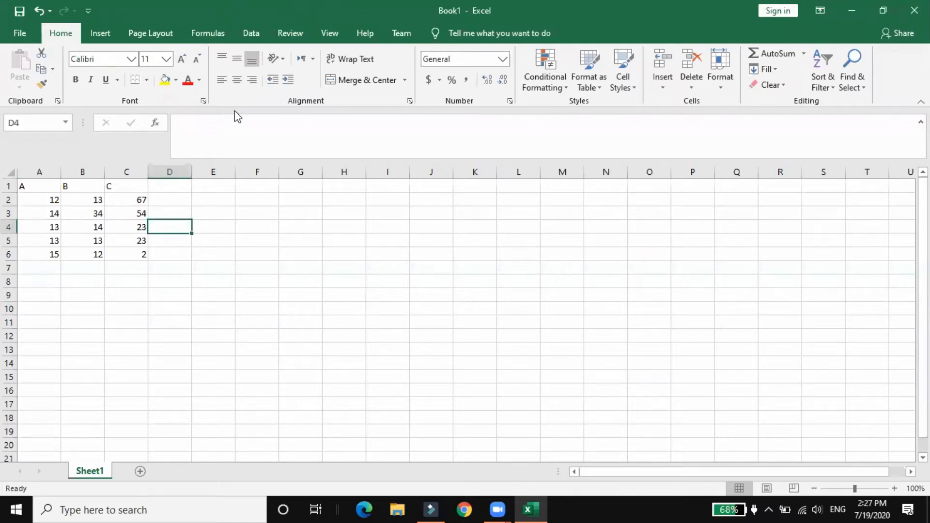
Start a formula in cell A7 and insert the SUM function from the suggested functions
click(52, 266)
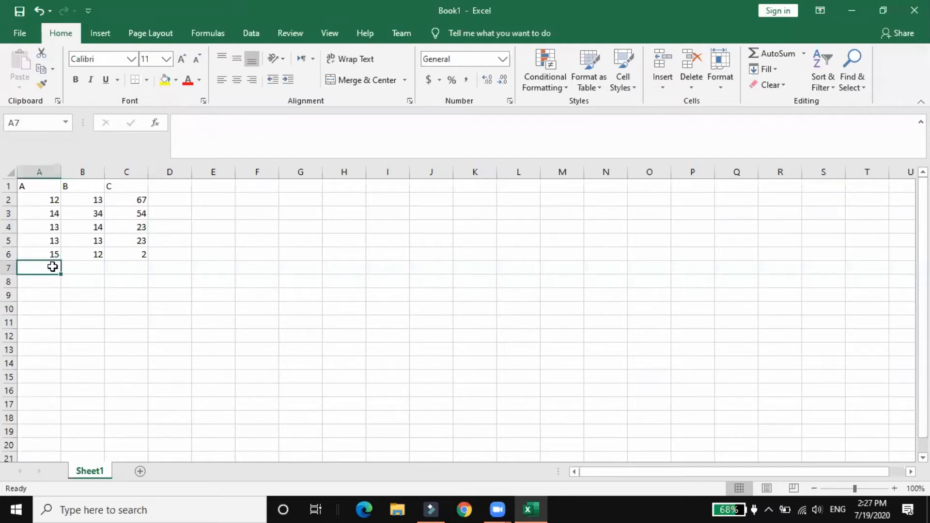
click(201, 142)
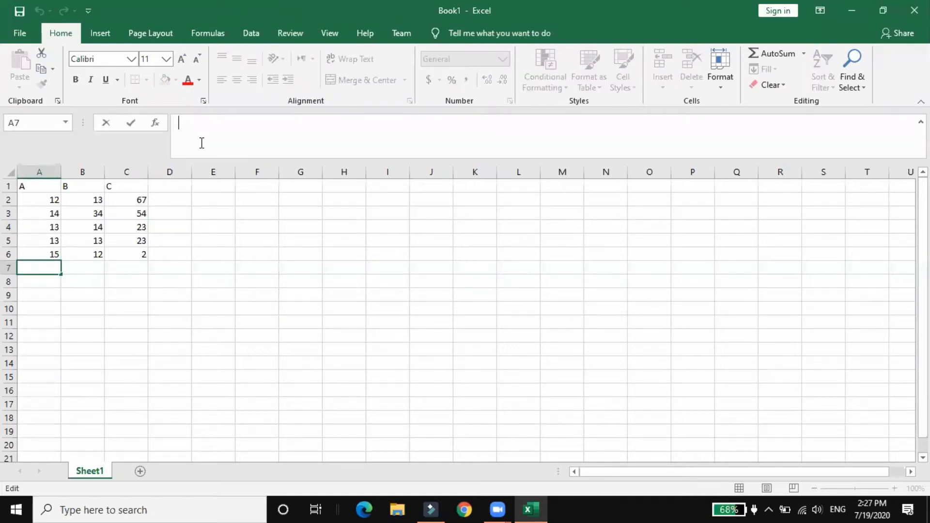
text(=)
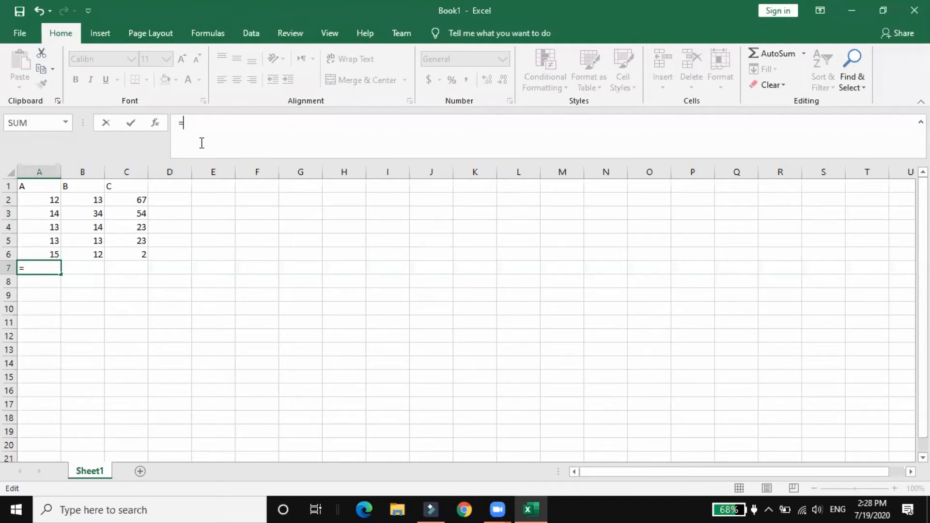
text(S)
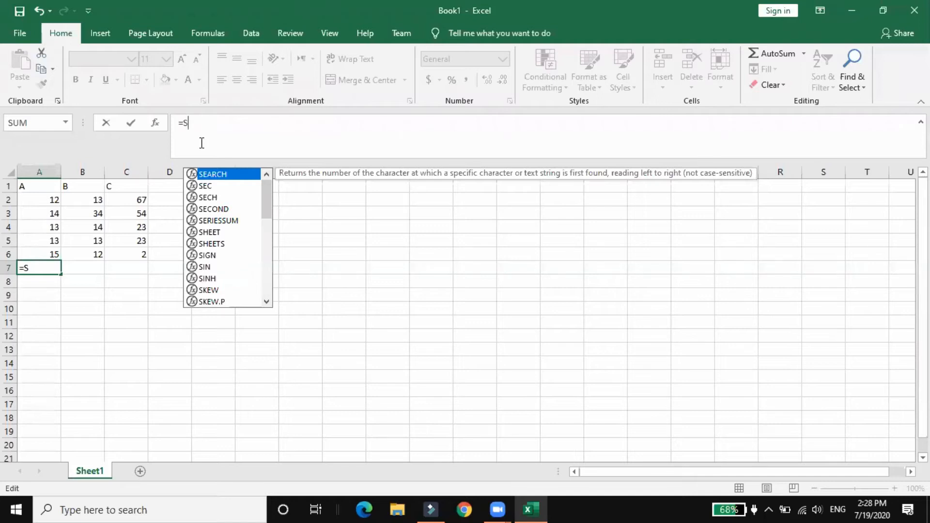
drag(269, 191, 272, 242)
click(204, 279)
double_click(203, 281)
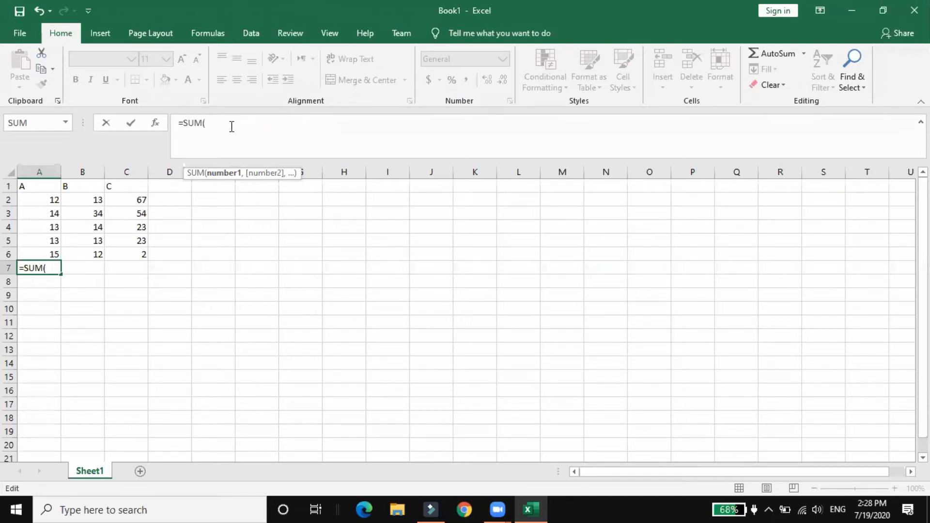
Complete the SUM formula in A7 with the separate arguments A2, A3, A4, A5 and A6
text(A2)
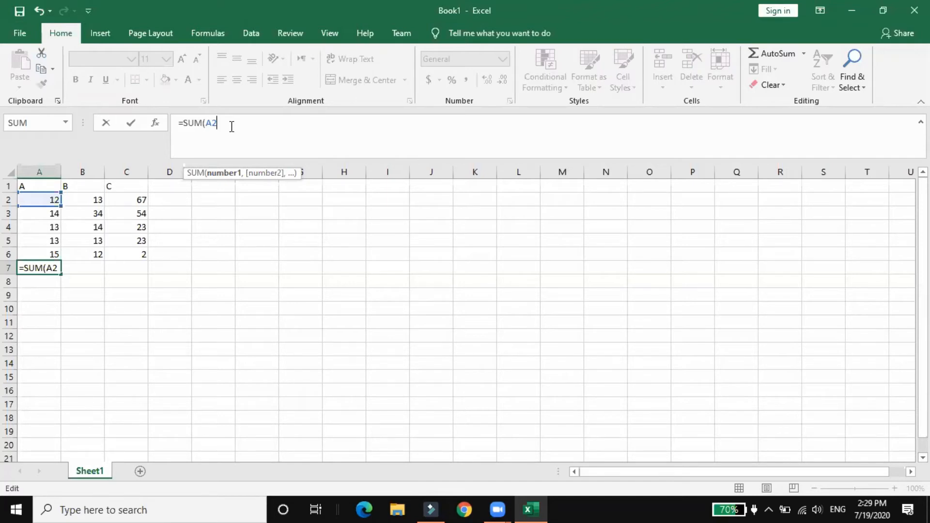
text(,)
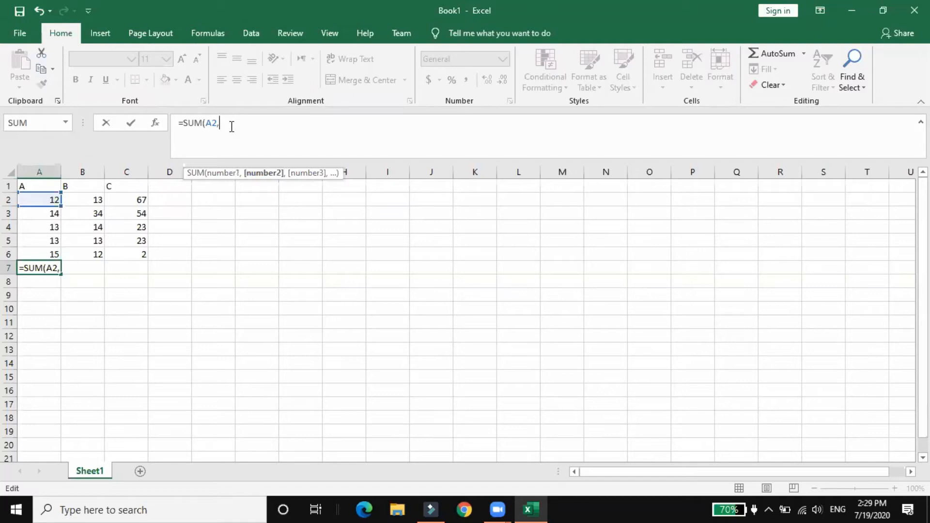
text(A3)
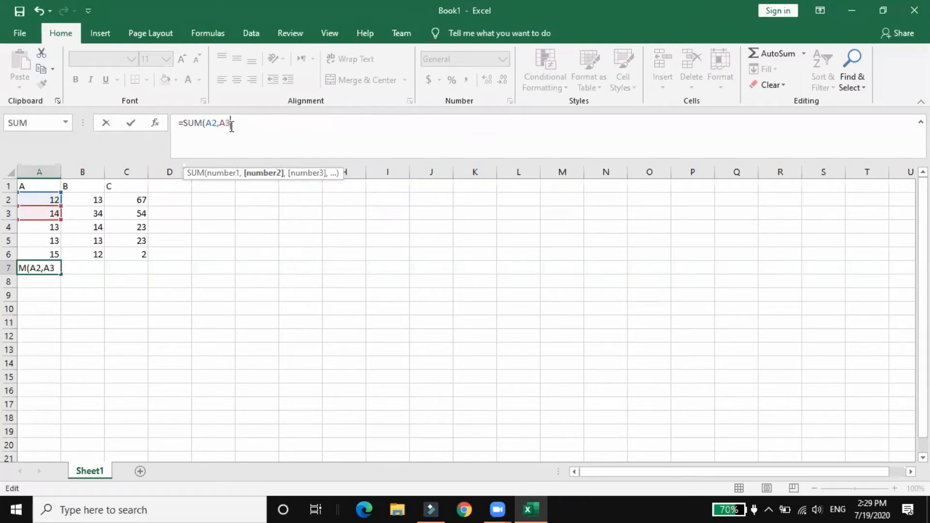
text(,)
text(A)
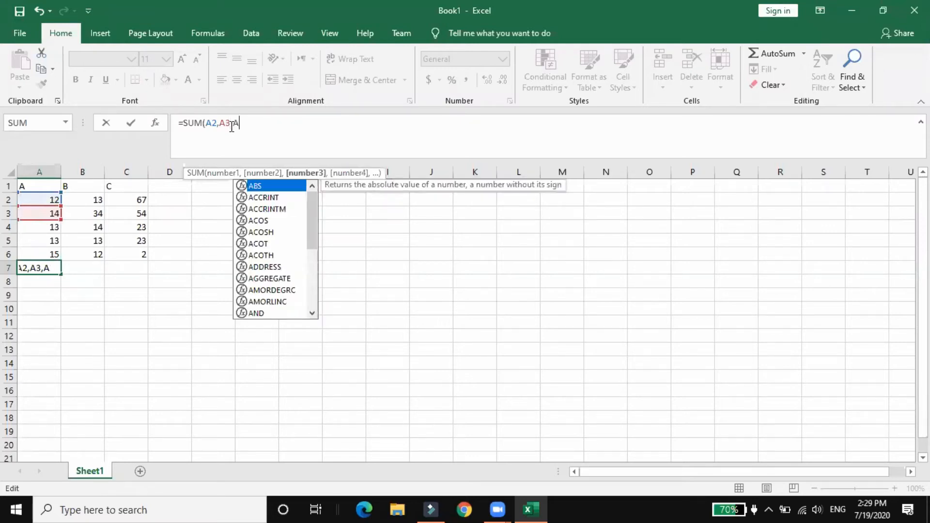
text(4,)
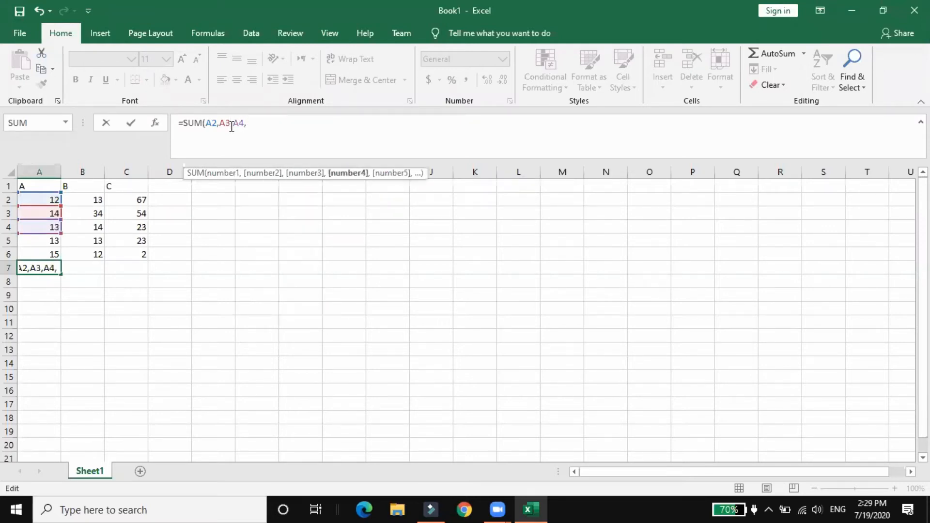
text(A5)
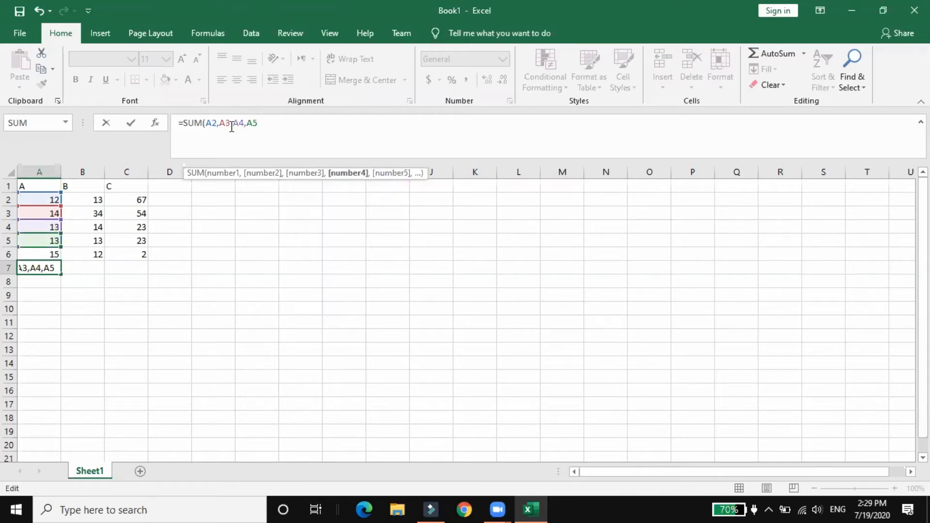
text(,A)
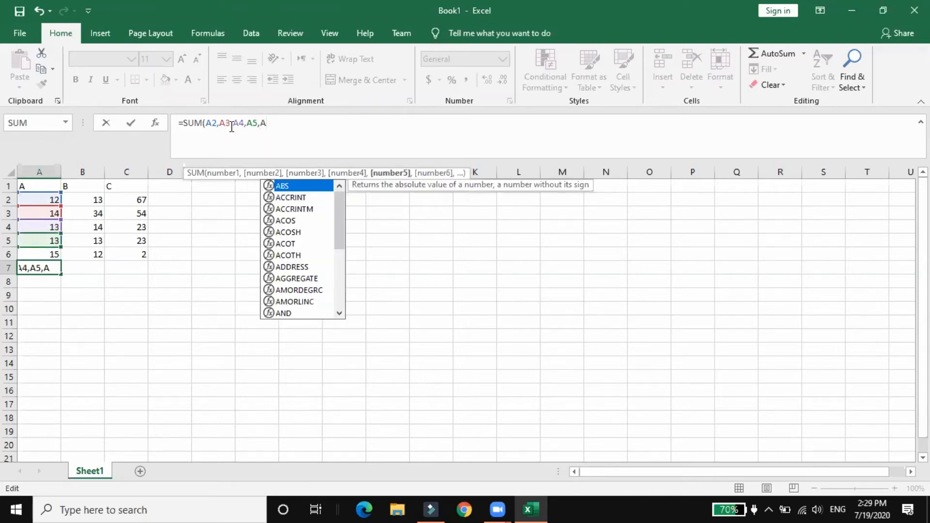
text(6)
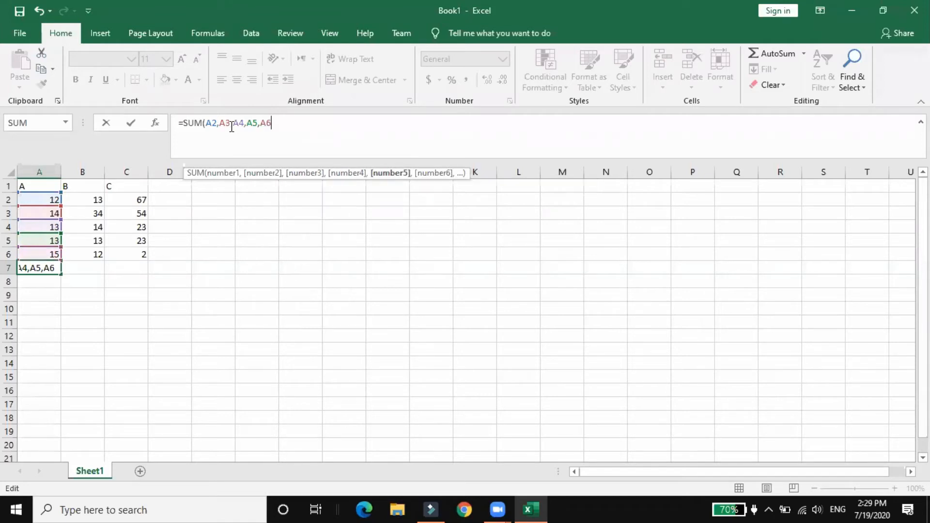
text())
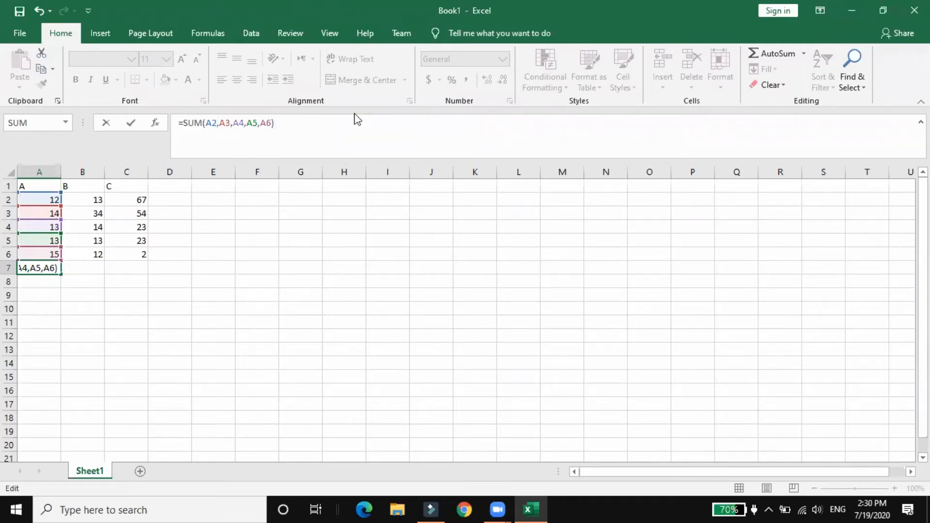
key(Return)
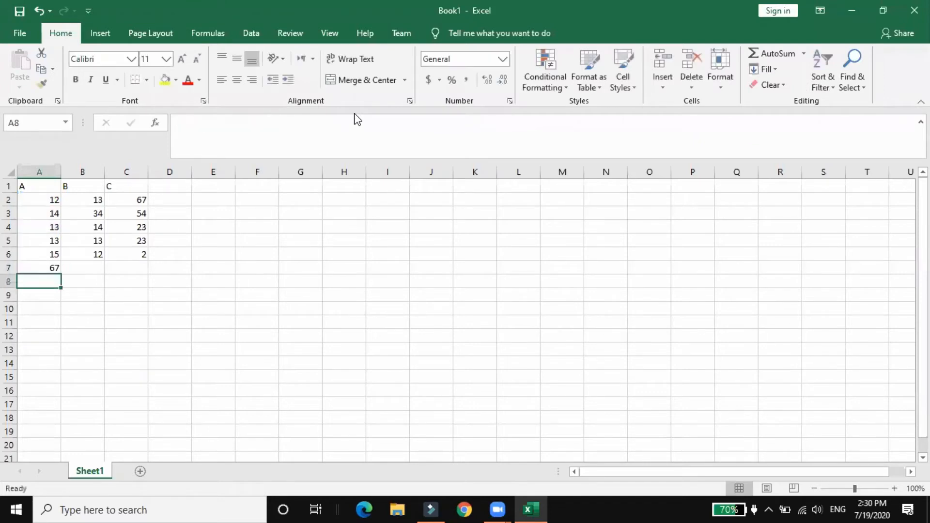
Review the SUM formula in cell A7 by selecting its full text
click(46, 264)
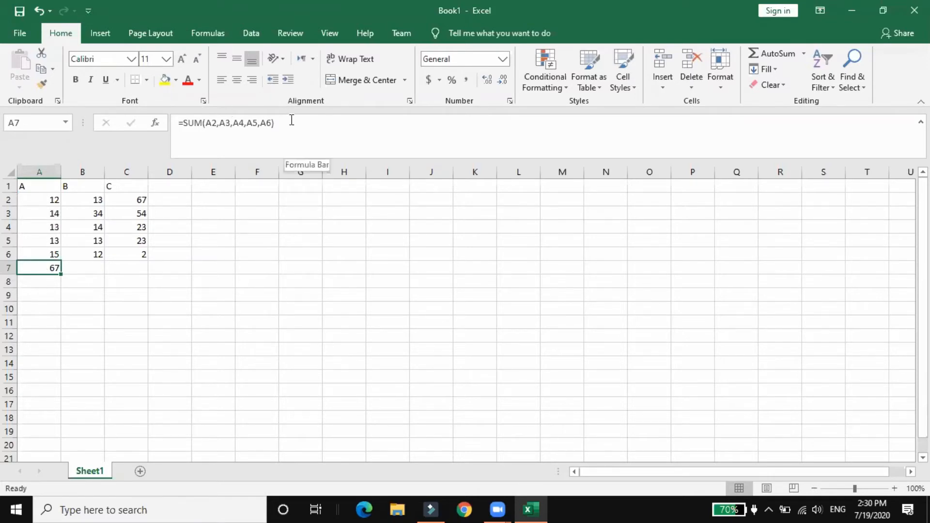
click(177, 134)
drag(178, 130, 176, 128)
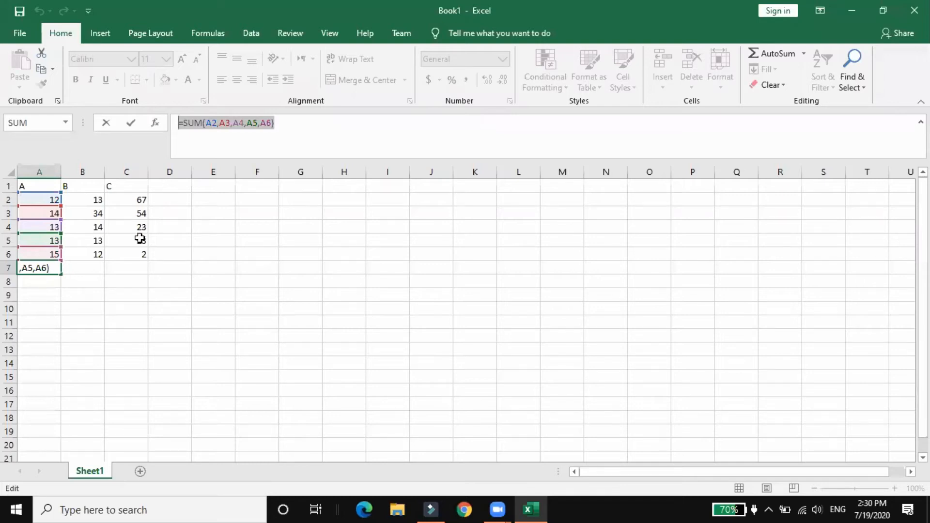
text(=)
click(85, 270)
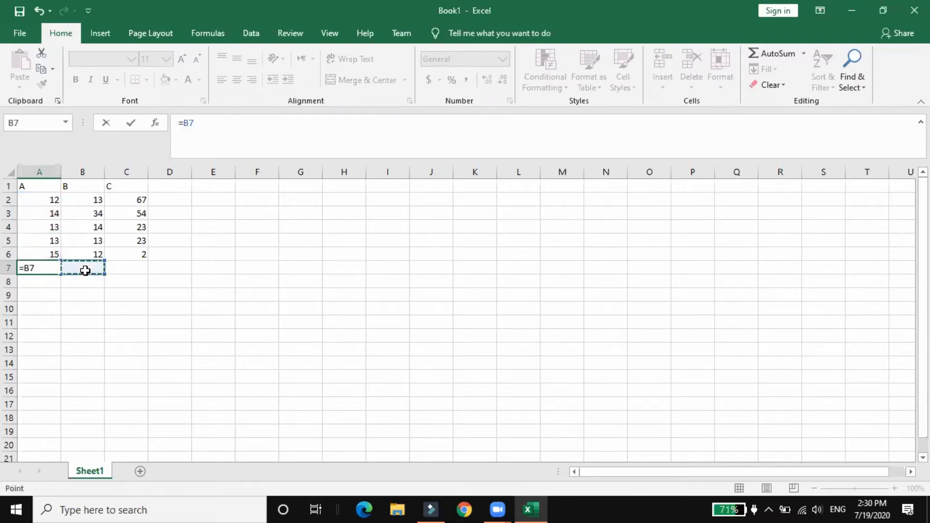
click(85, 354)
click(44, 272)
key(ctrl+z)
key(ctrl+y)
key(ctrl+z)
key(ctrl+z)
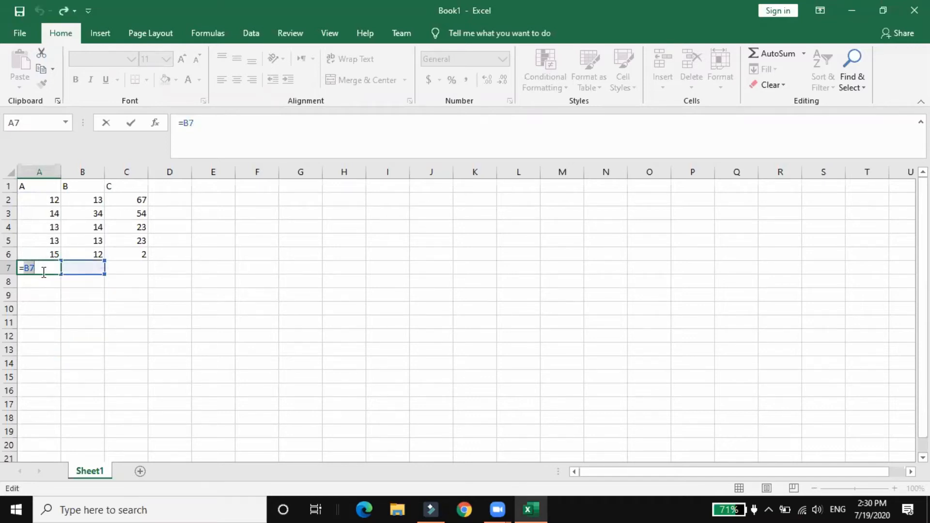
click(307, 166)
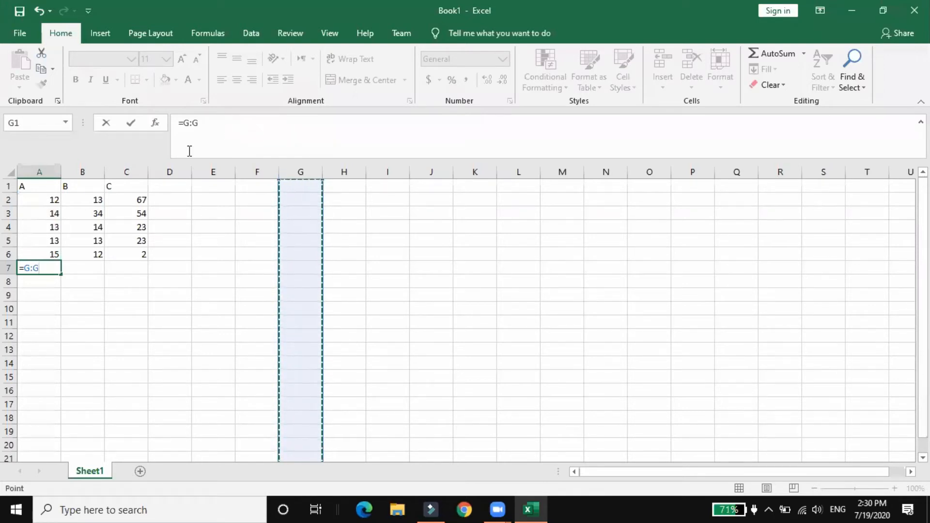
click(32, 291)
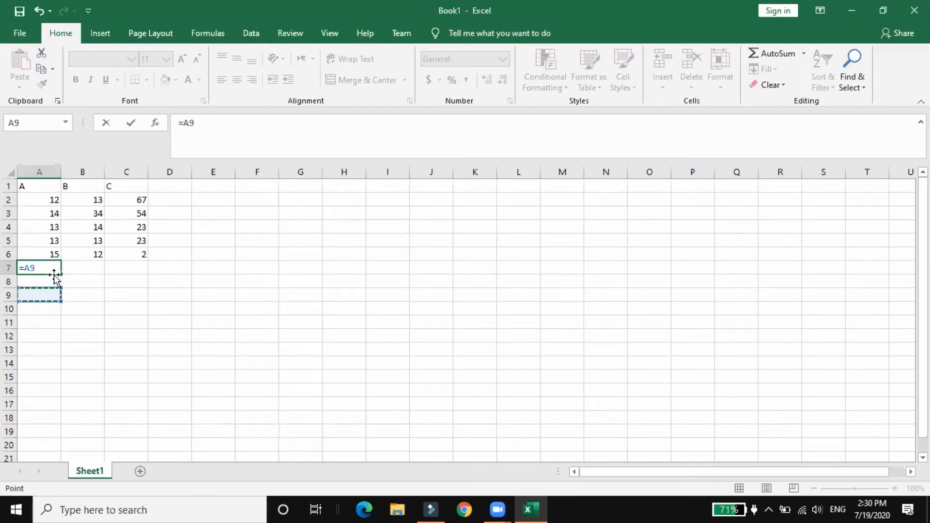
key(Return)
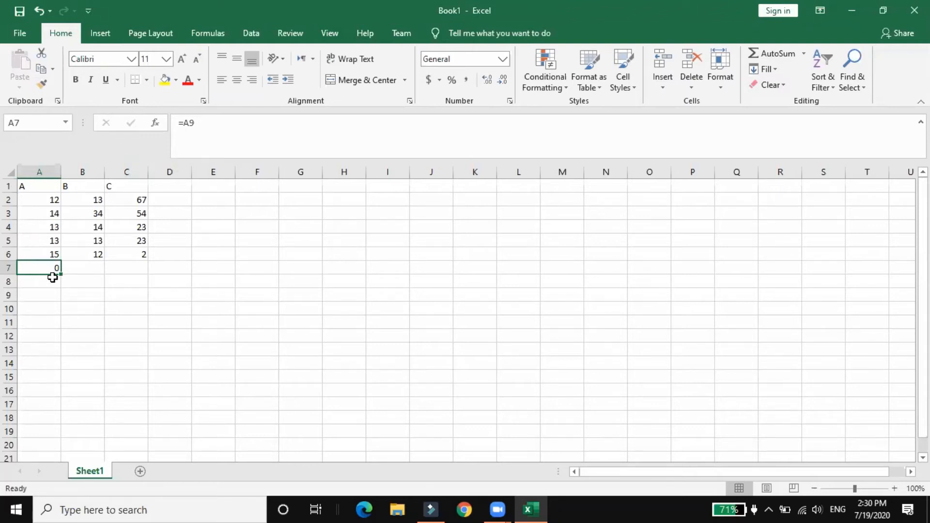
Replace the cell reference in A7's formula with the start of a SUM function
click(215, 122)
key(BackSpace)
key(BackSpace)
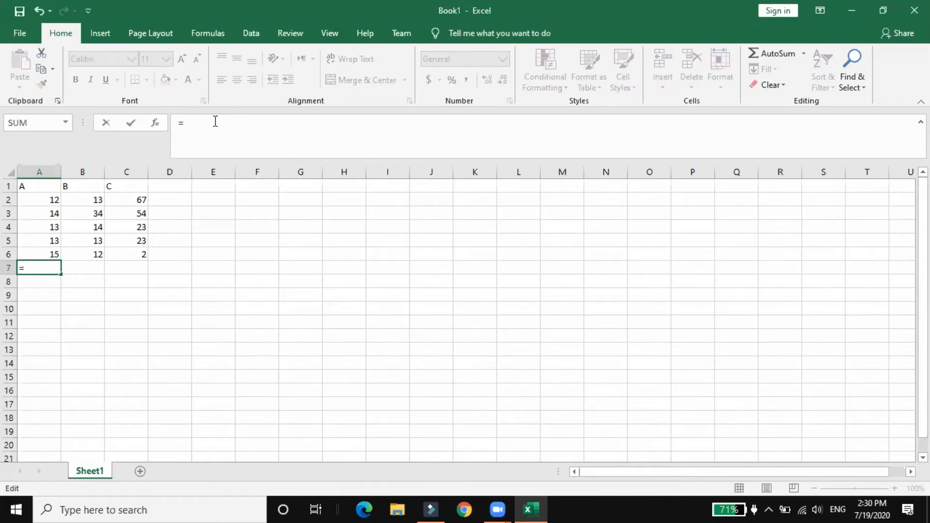
text(Su)
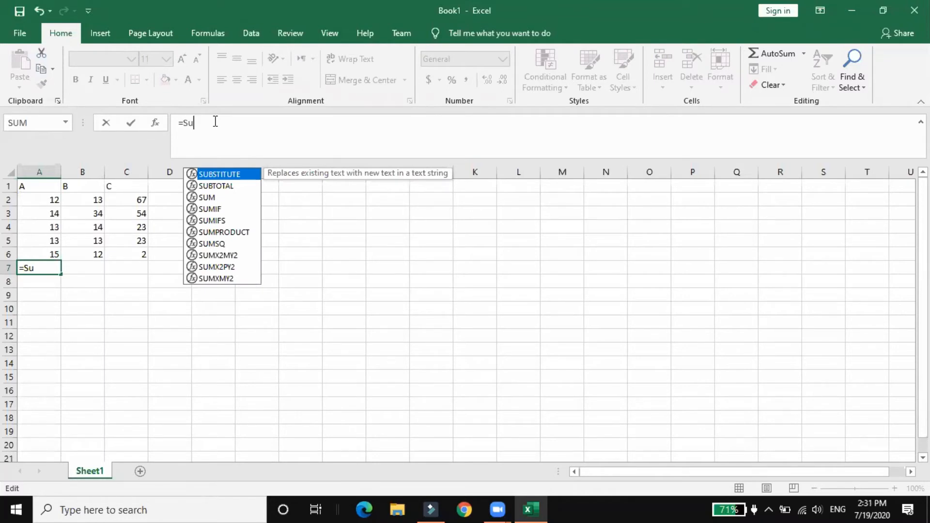
text(m)
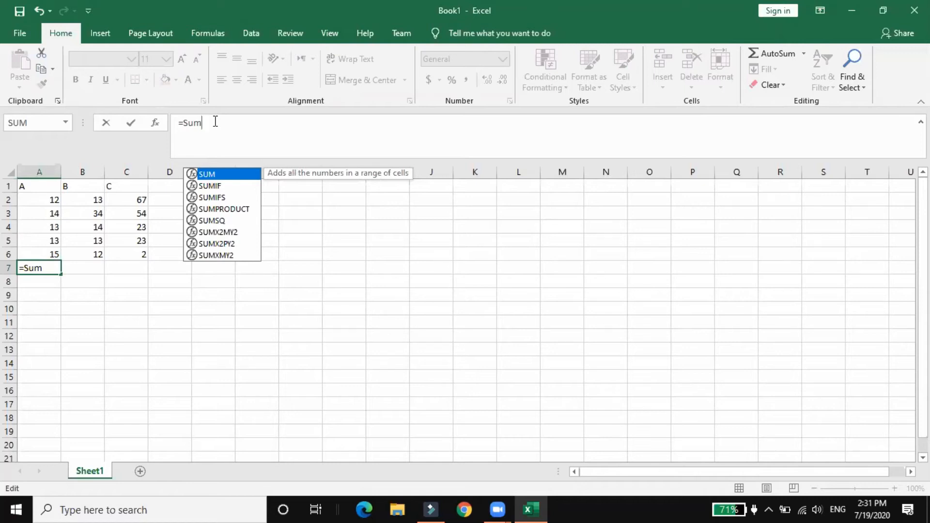
text(()
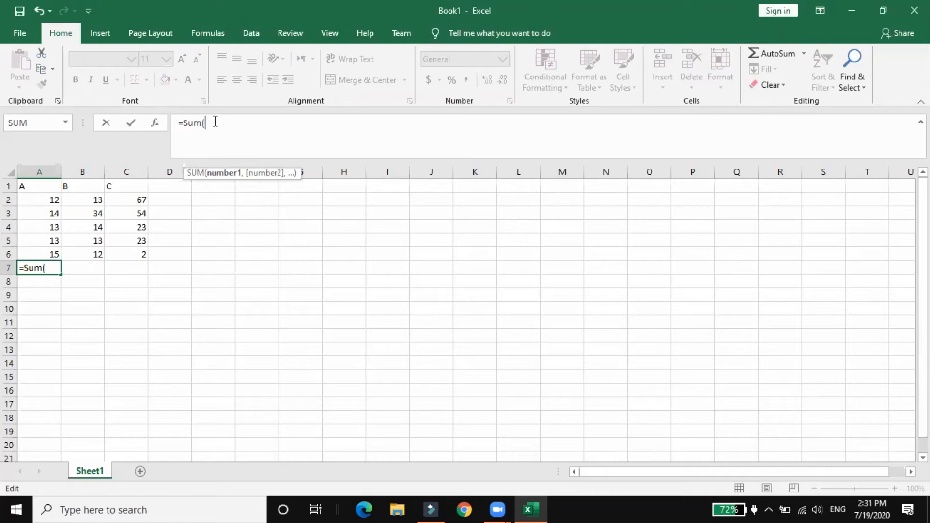
text(a1)
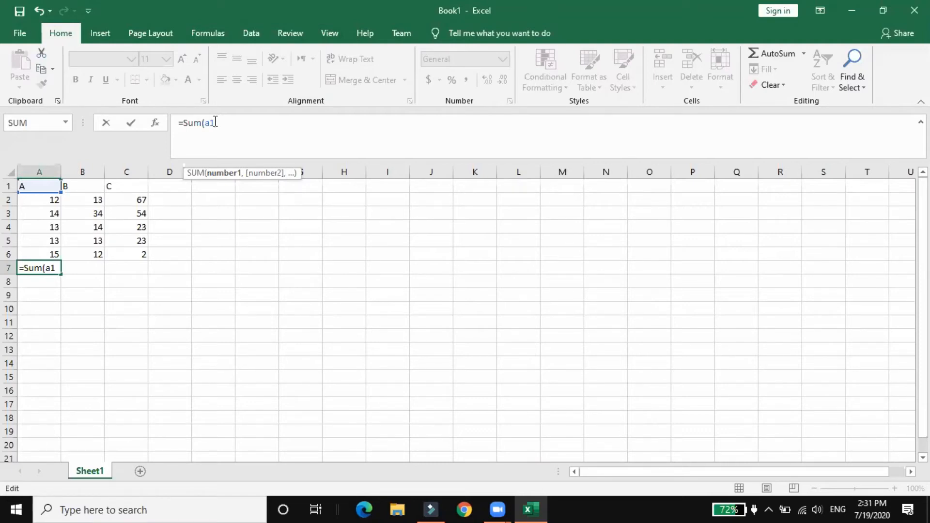
Complete A7's formula as =SUM(A2,A3,A4,A5,A6), listing each cell as a separate argument, and reselect the cell
key(BackSpace)
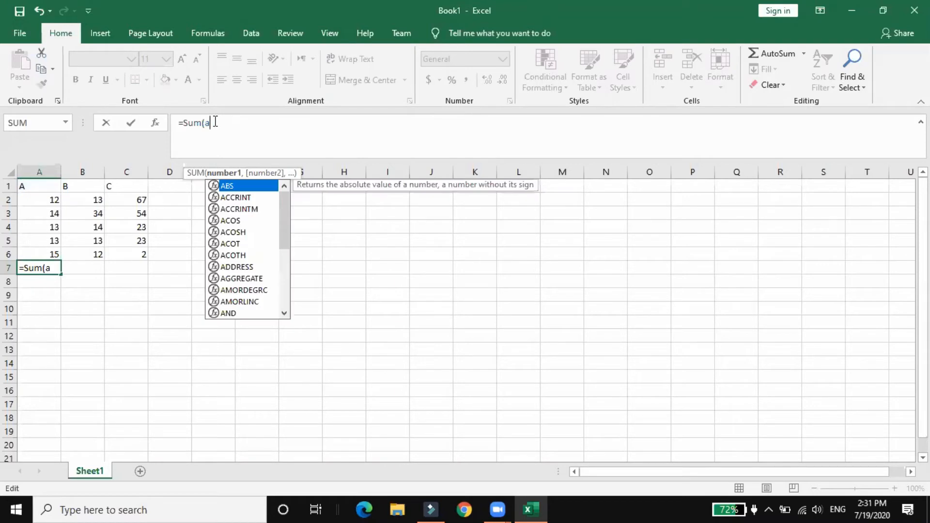
text(2,)
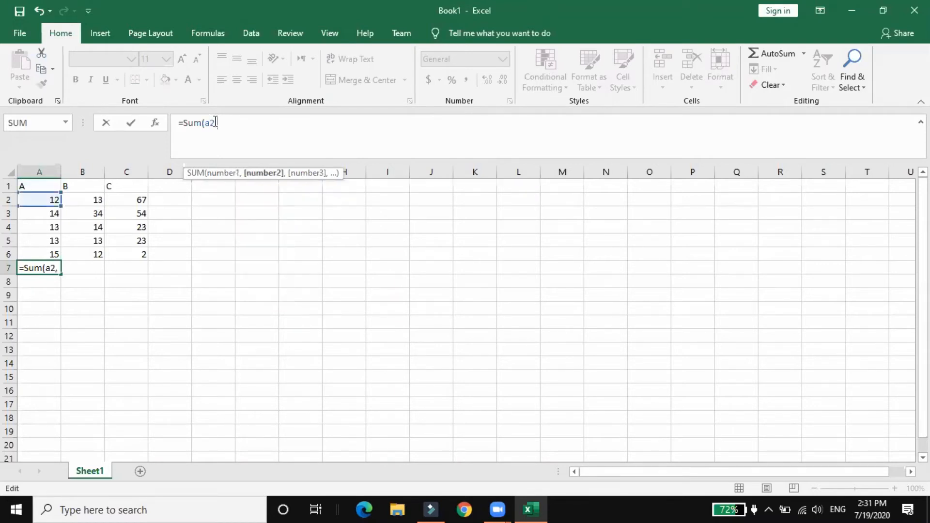
text(a3)
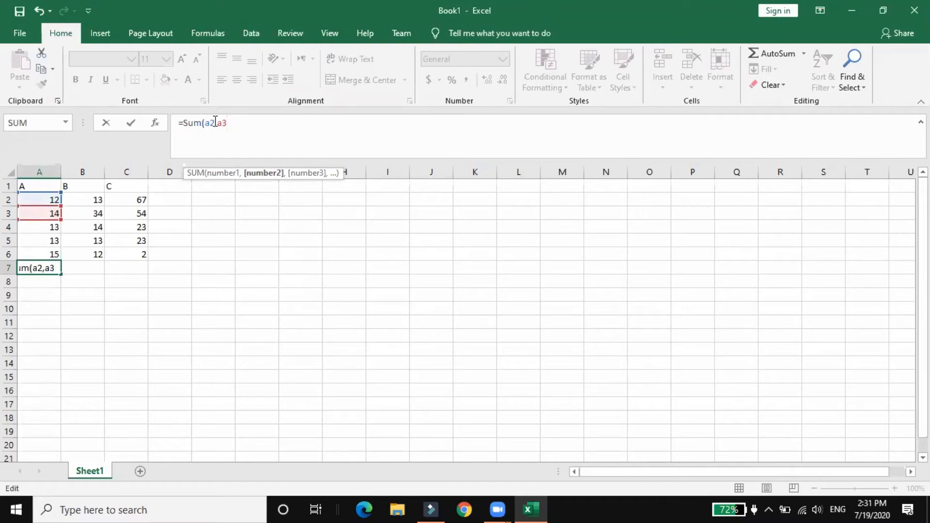
text(,)
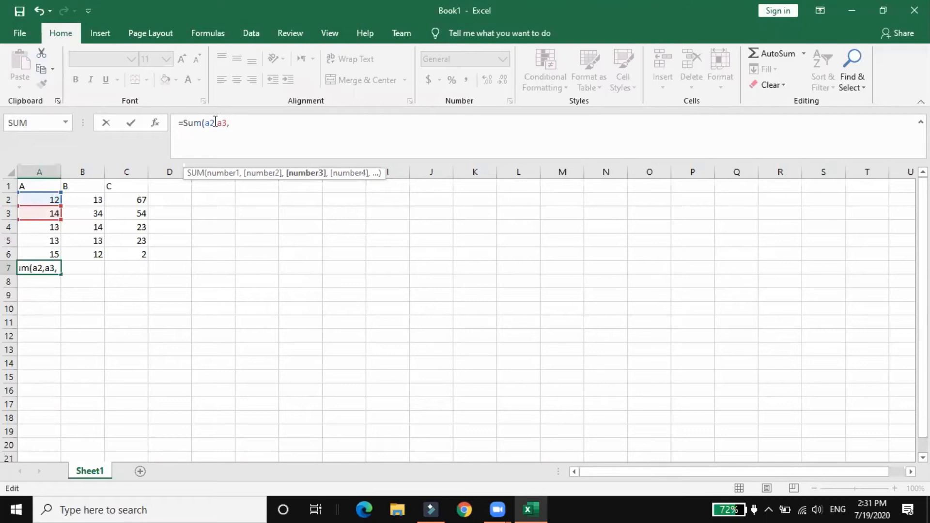
text(a4,a)
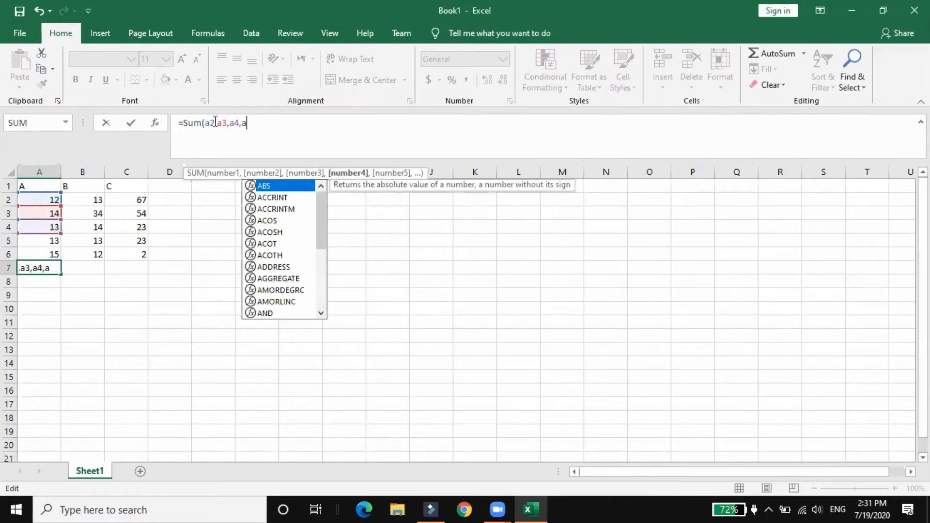
text(5,a)
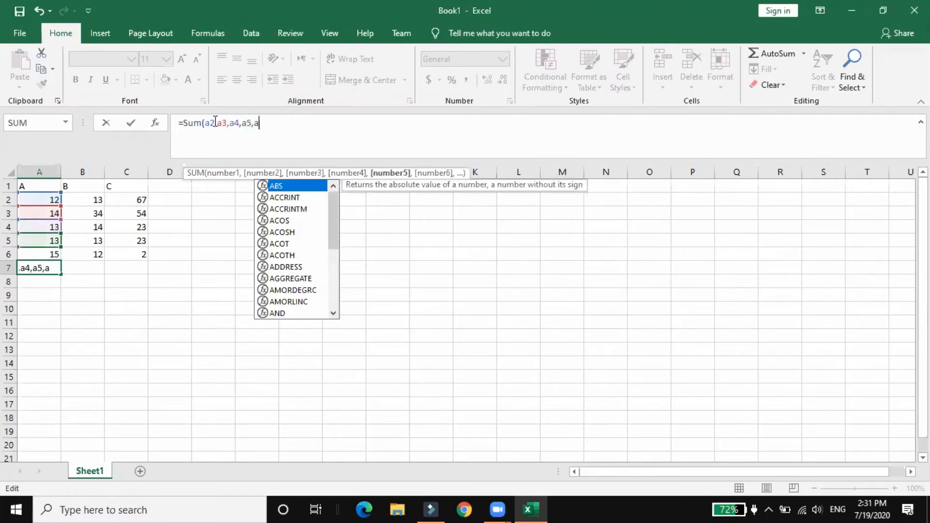
text(6))
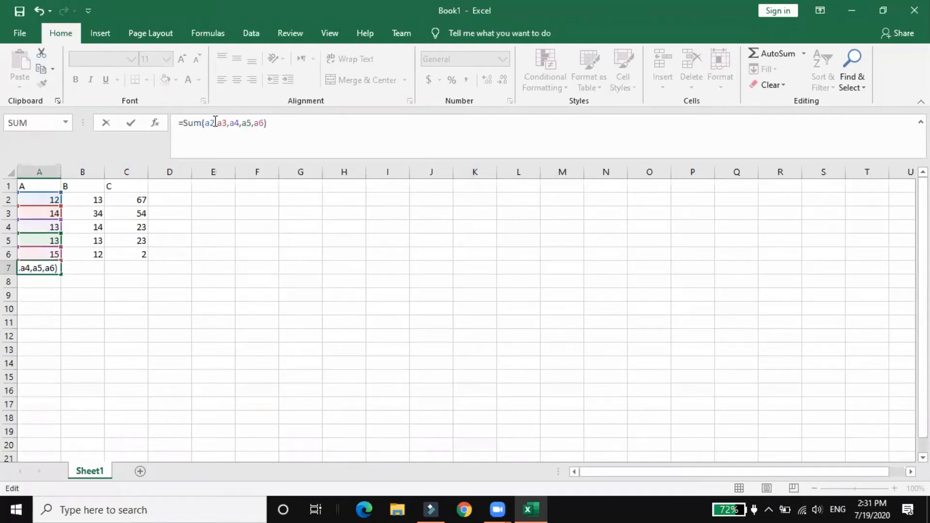
key(Return)
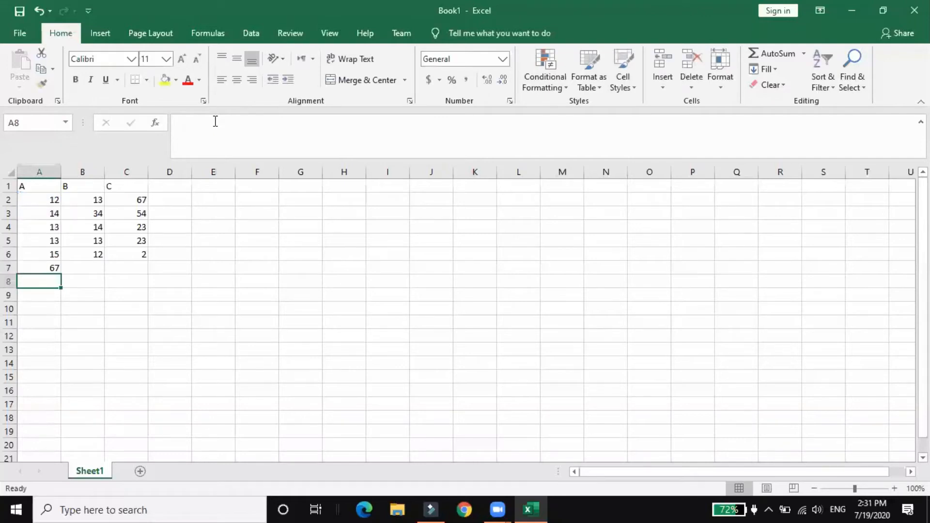
click(42, 270)
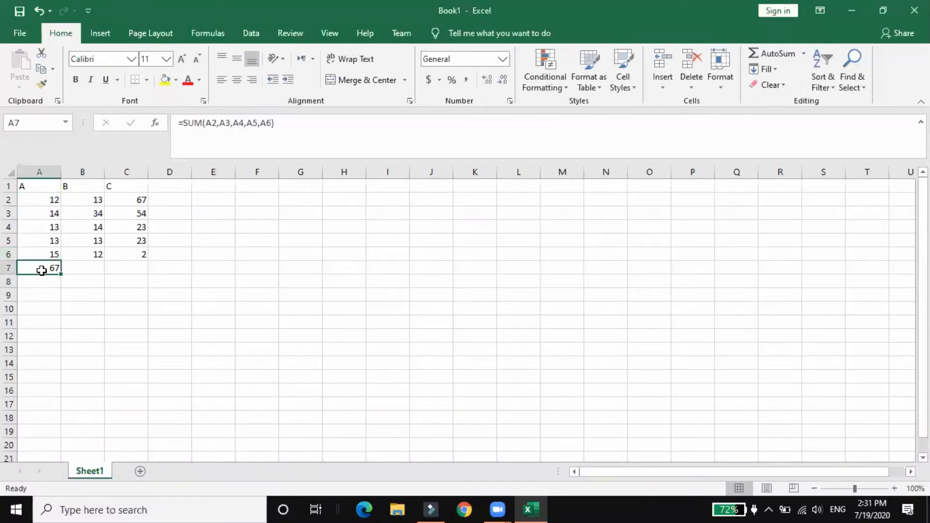
Total column B in cell B7 with the range formula =SUM(B2:B6)
click(88, 264)
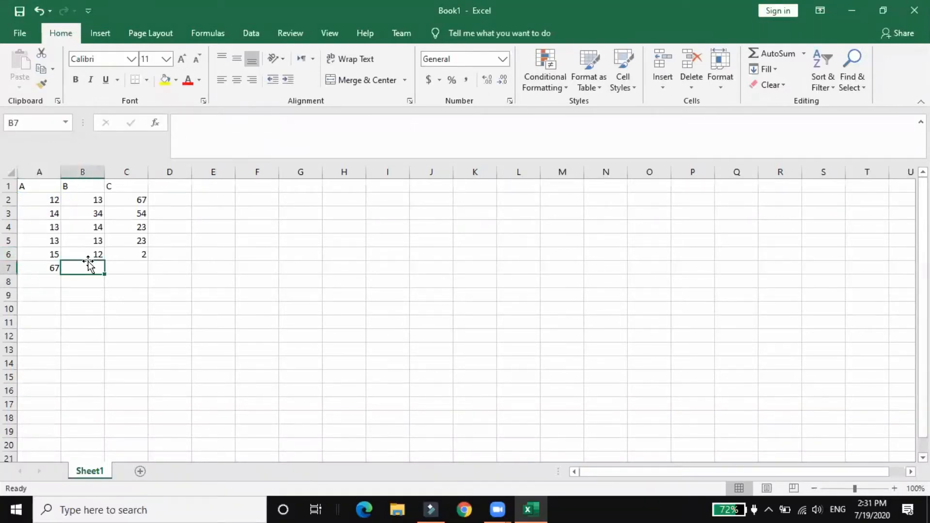
click(199, 138)
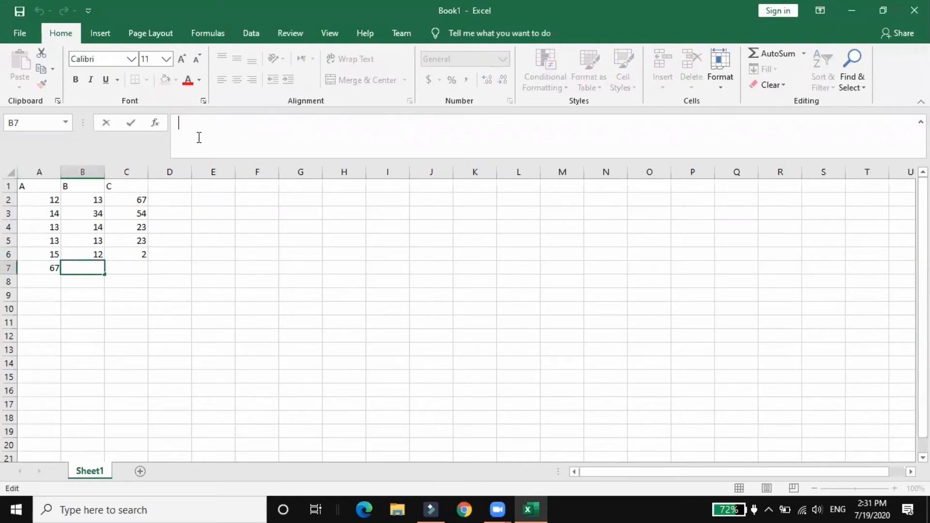
text(=)
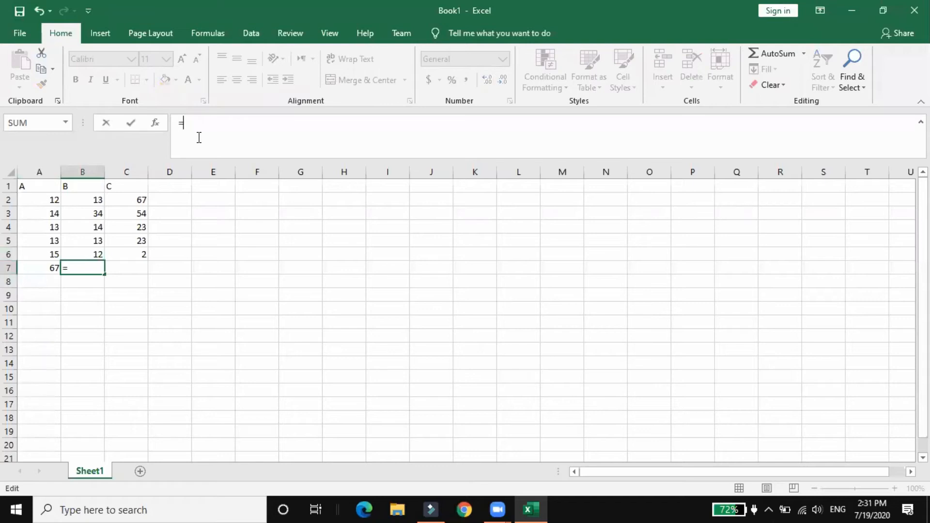
text(Sum)
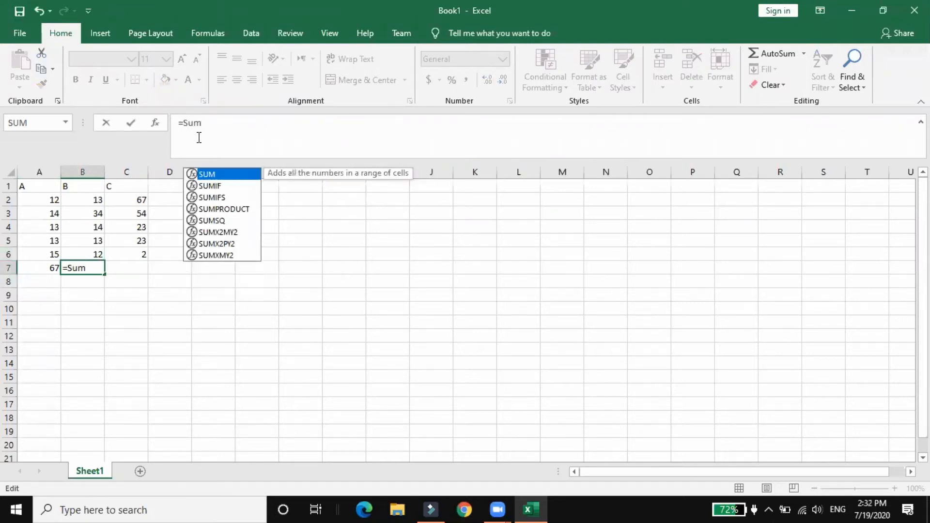
text(()
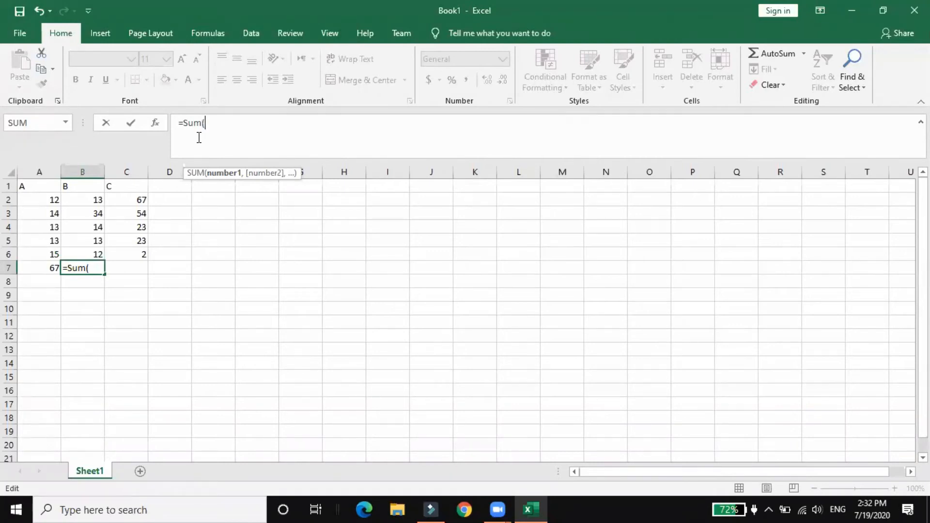
text(b2)
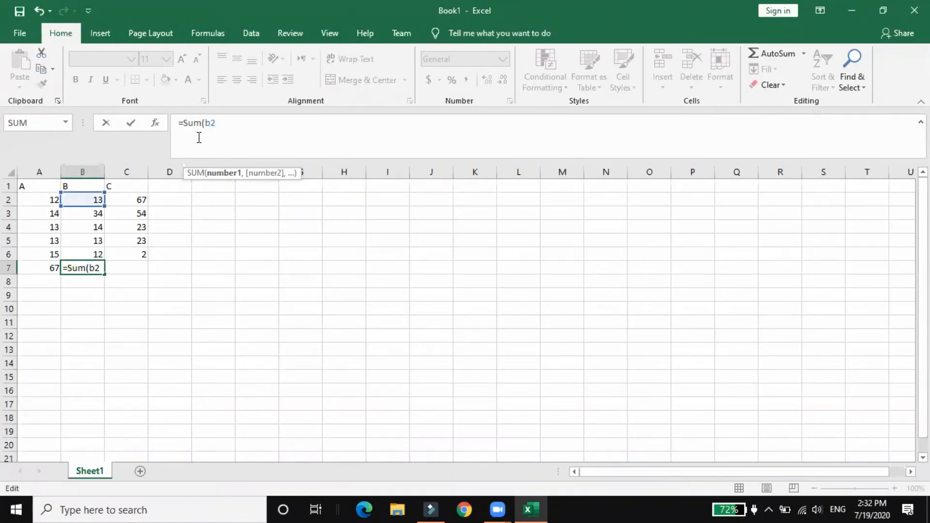
text(:)
text(b6)
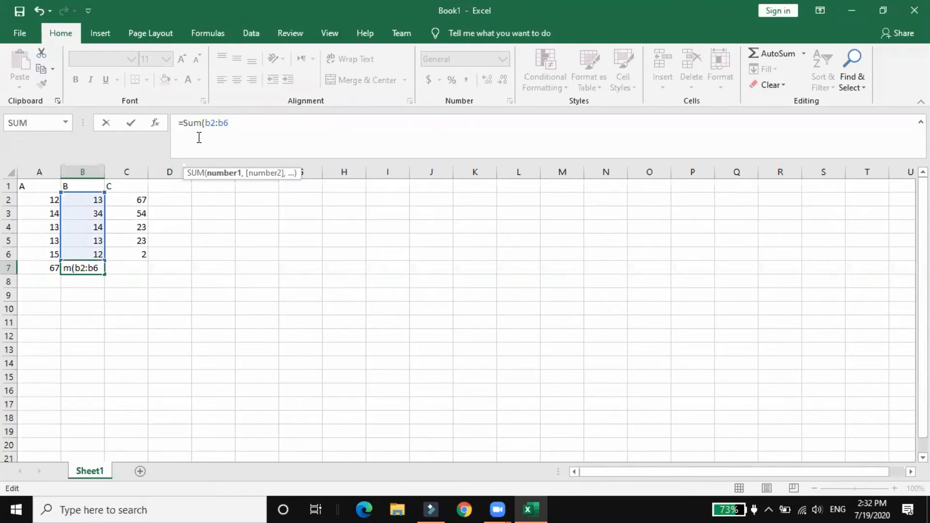
text())
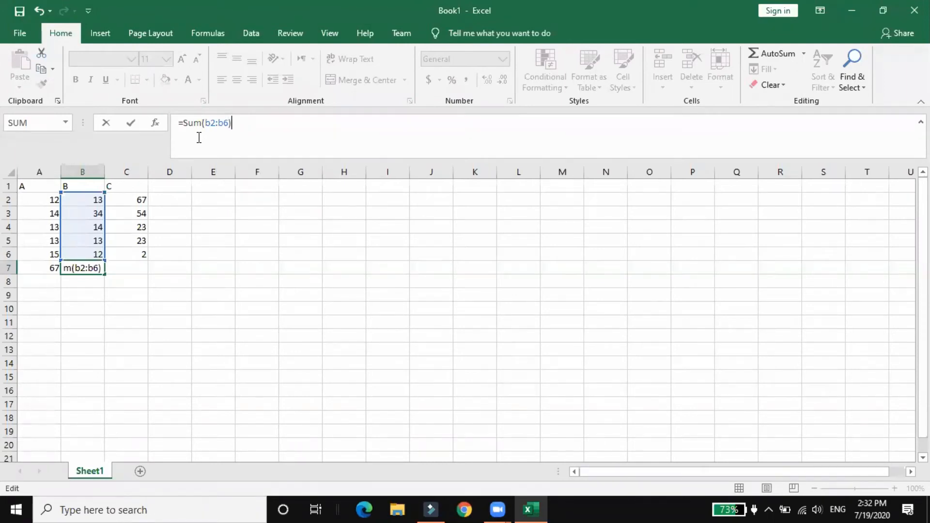
key(Return)
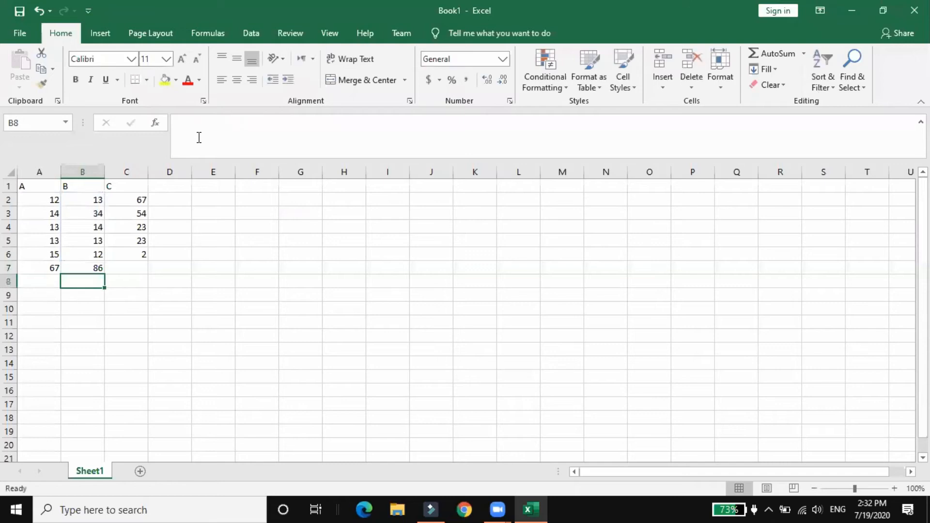
Compare the range formula in B7 with the separate-argument formula in A7
click(86, 268)
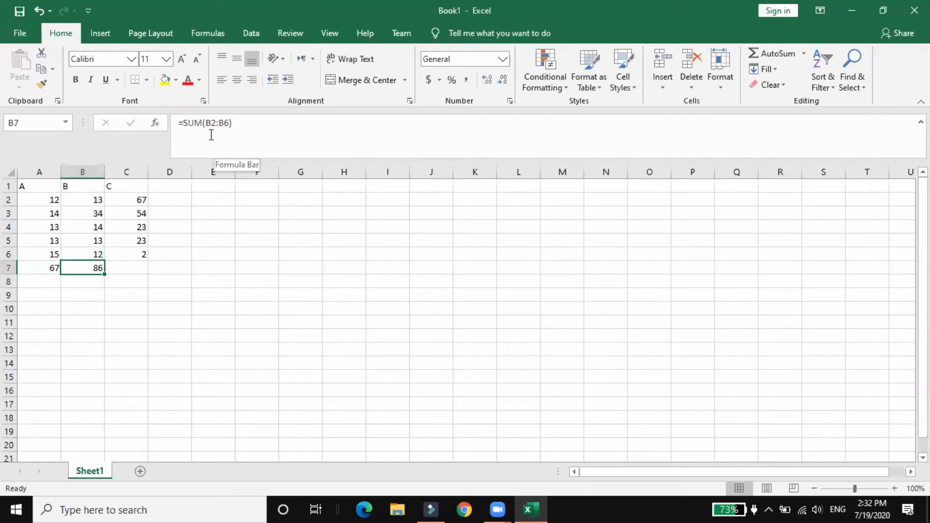
click(39, 267)
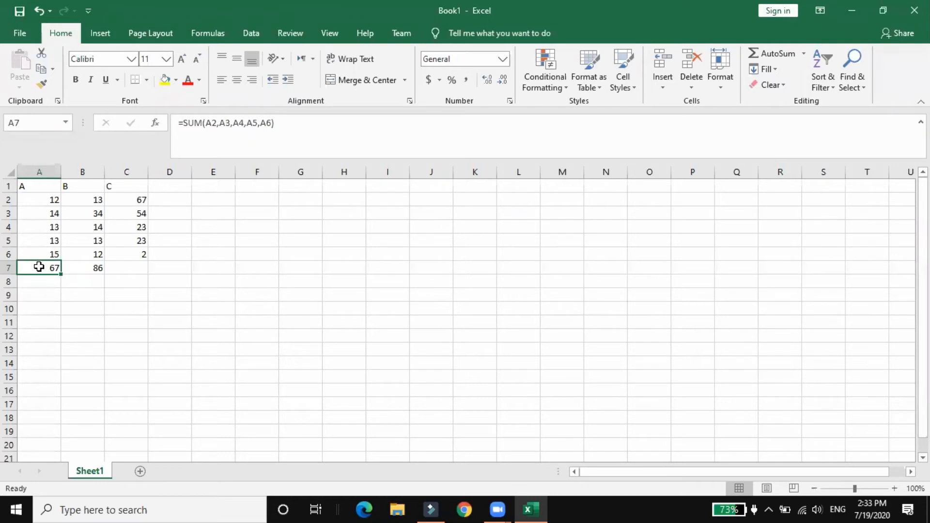
click(80, 269)
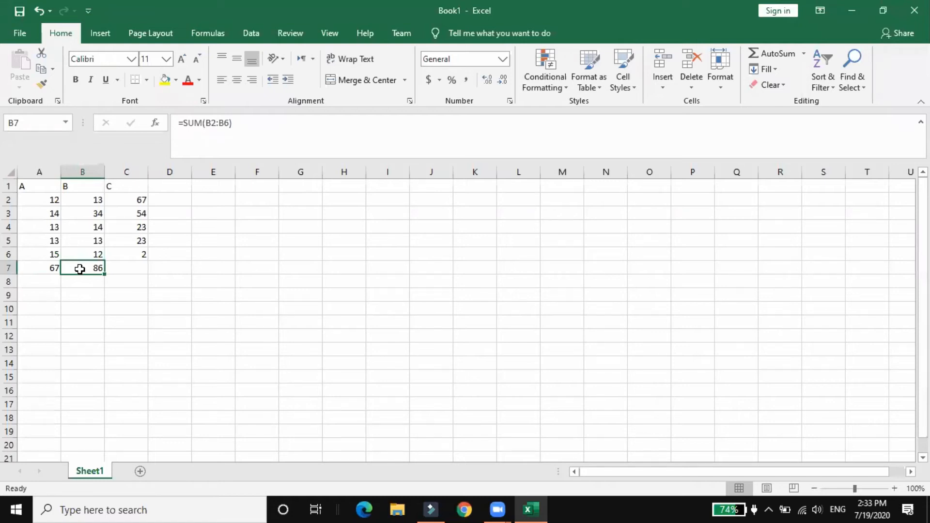
Total column C in cell C7 with the addition formula =C2+C3+C4+C5+C6, and reselect the cell
click(125, 277)
click(133, 264)
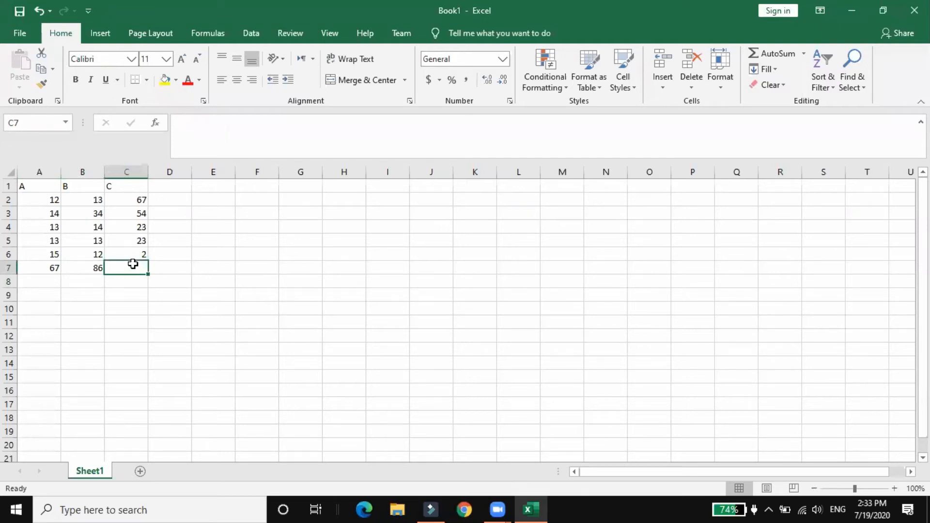
text(=)
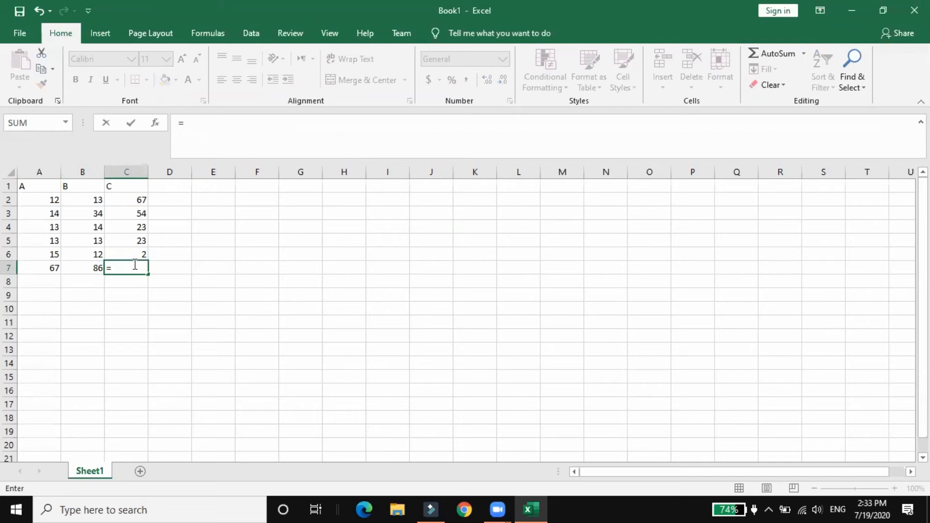
text(c2+)
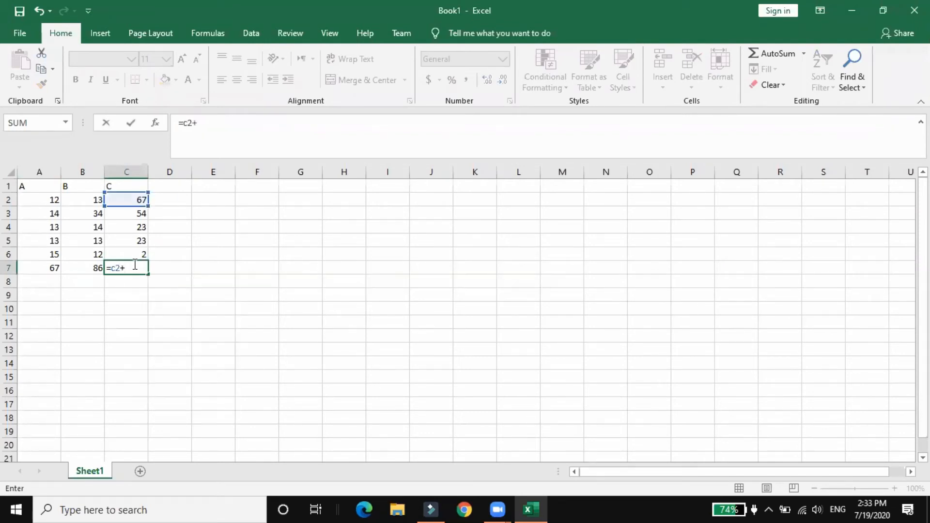
text(c3)
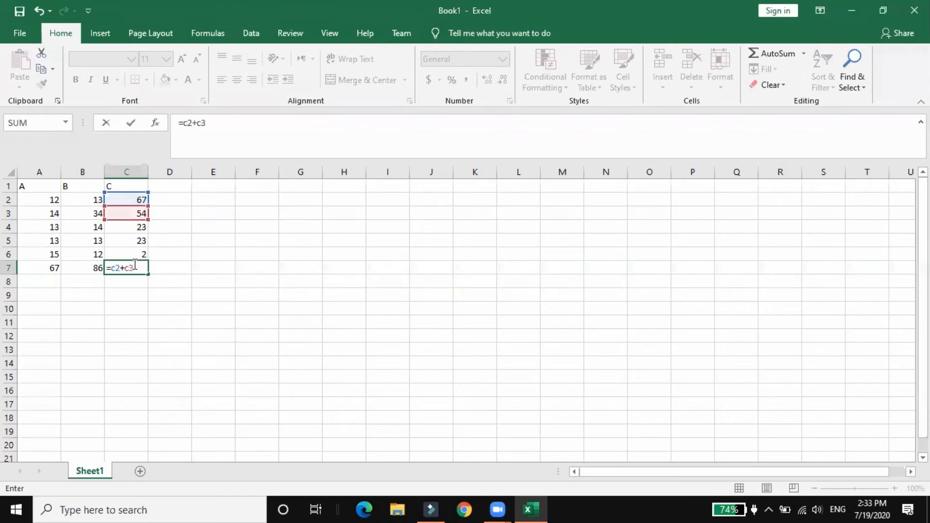
text(+c4)
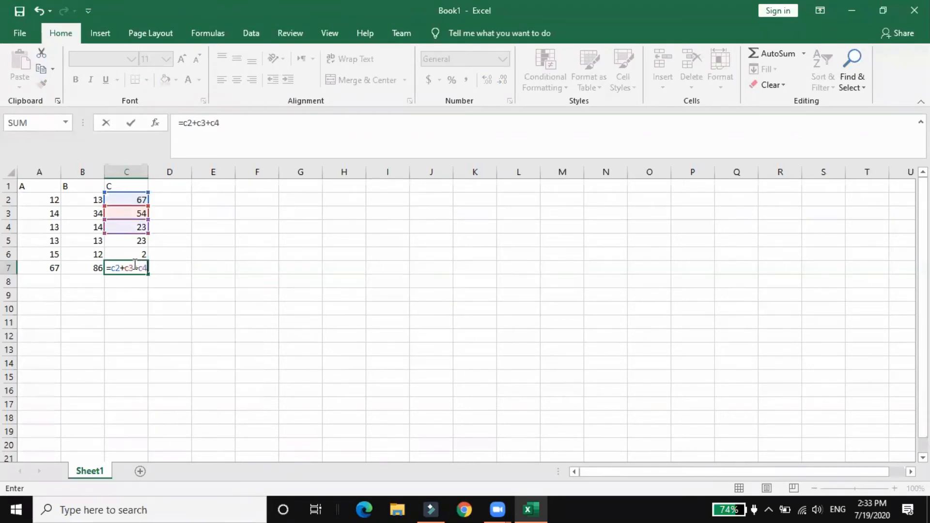
text(+c5+)
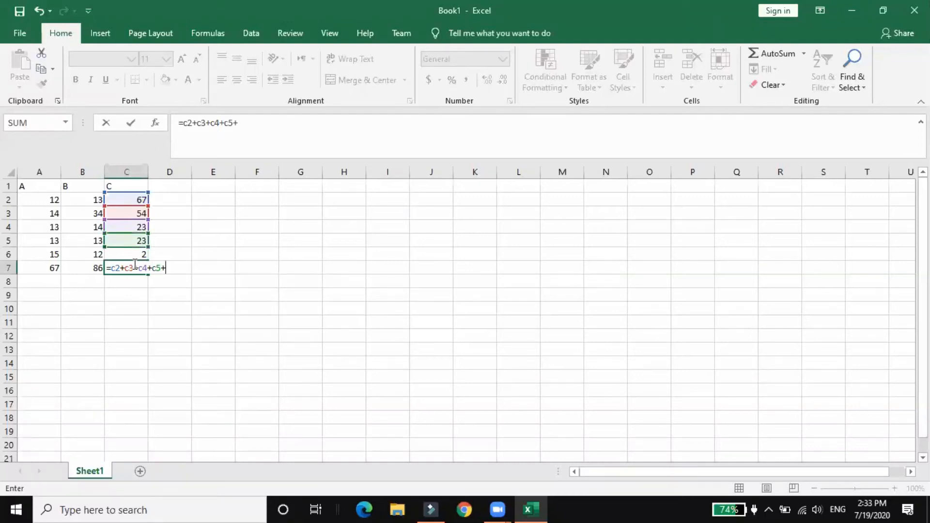
text(c6)
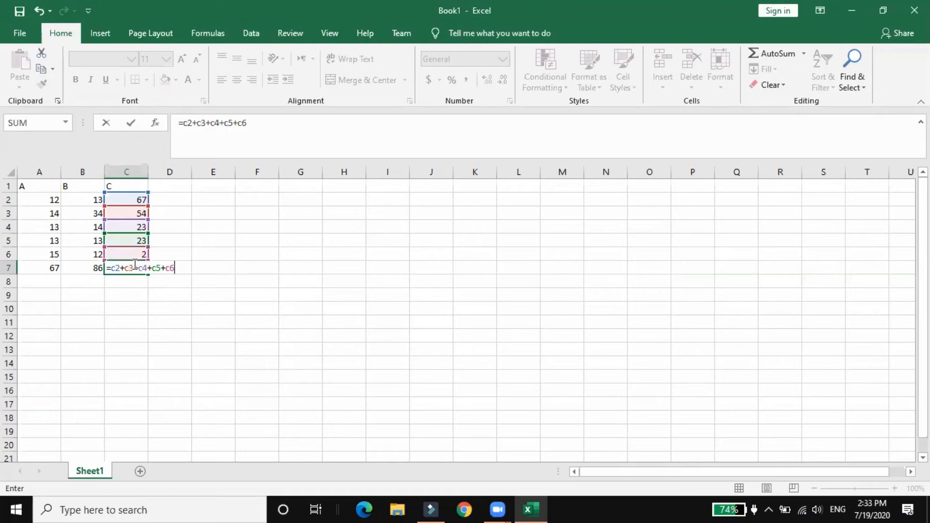
key(Return)
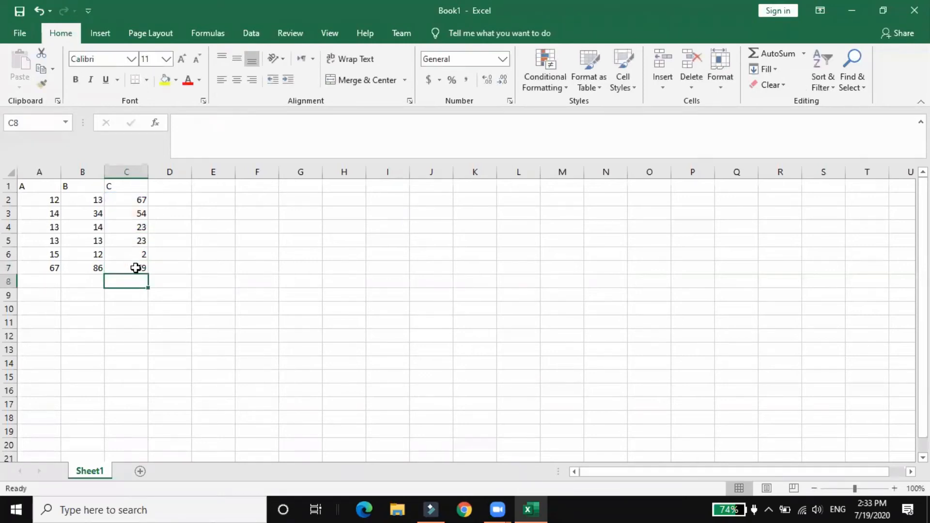
click(129, 252)
click(126, 267)
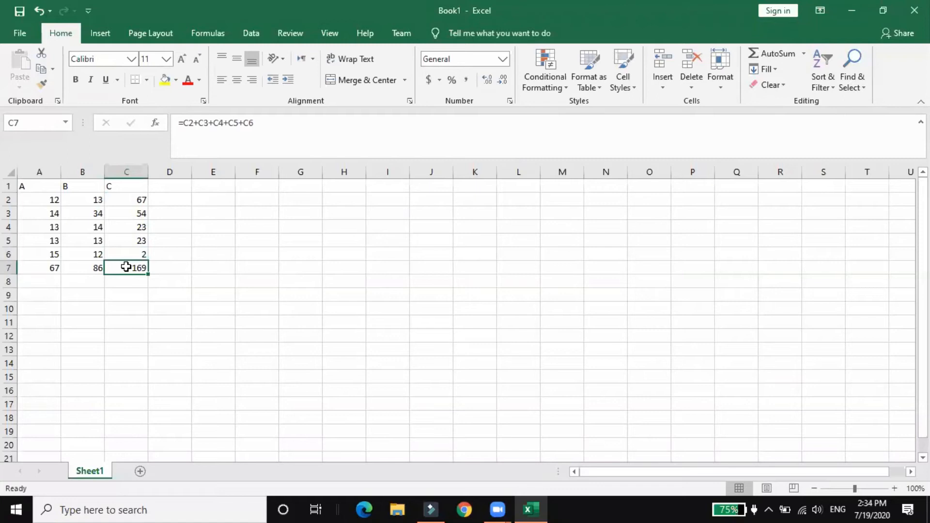
Add constant numbers in cell A8 with the formula =1+2+3+5+6+7
click(39, 280)
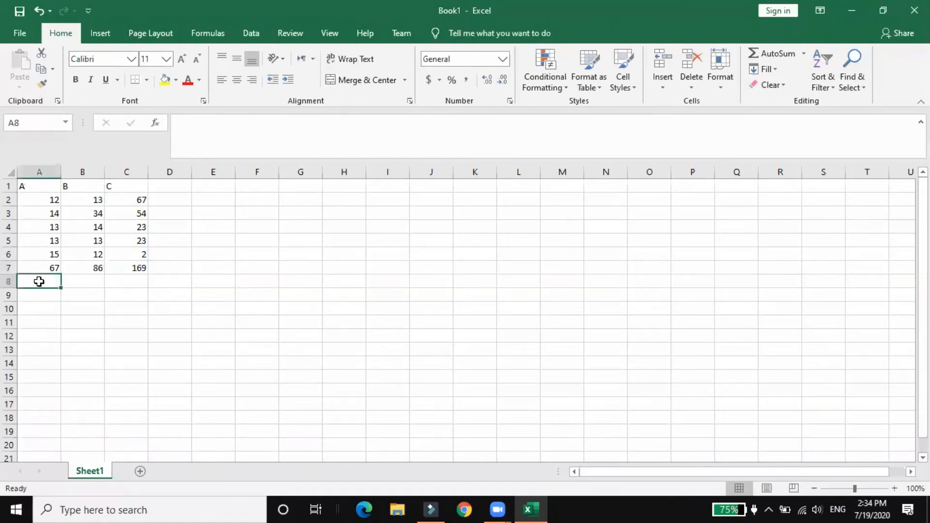
click(200, 149)
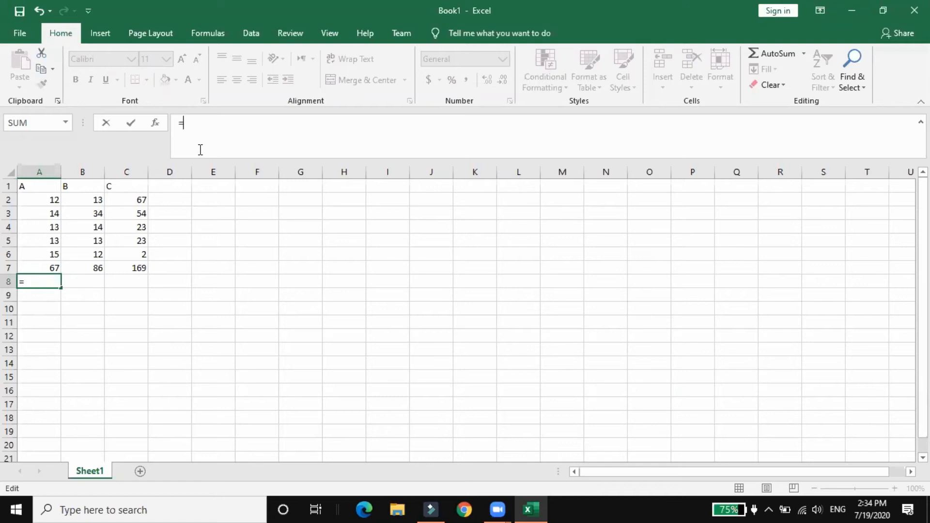
text(1)
text(+2)
text(+3$+)
key(BackSpace)
key(BackSpace)
text(+5+)
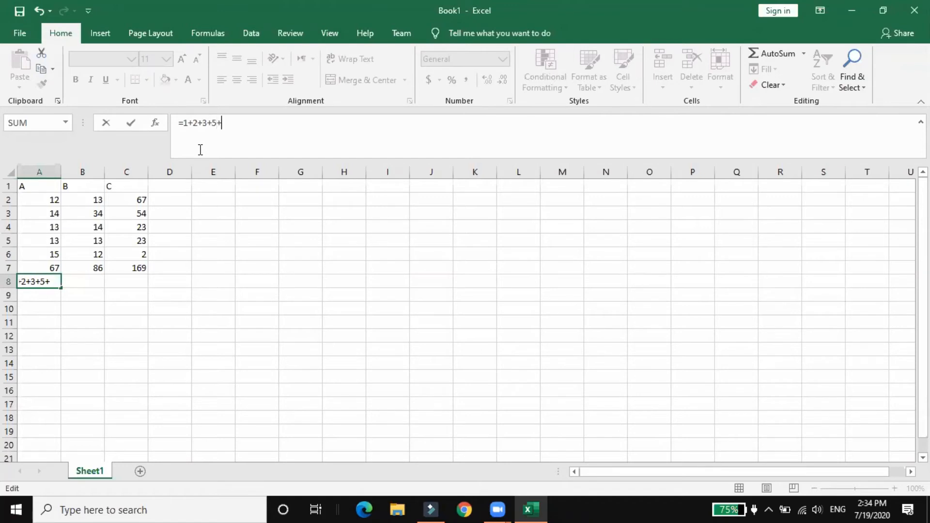
text(6+7)
key(Return)
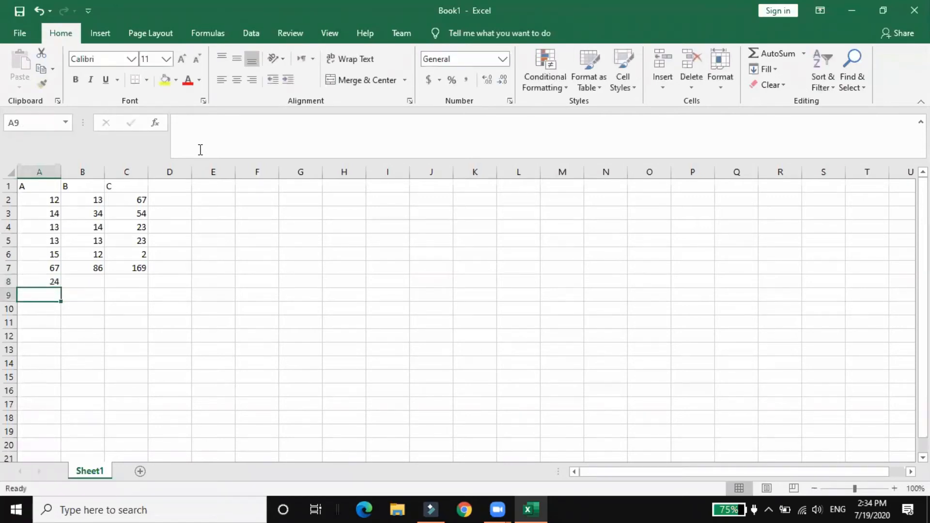
Compare the constant-number formula in A8 with the cell-reference SUM formula in A7
click(44, 281)
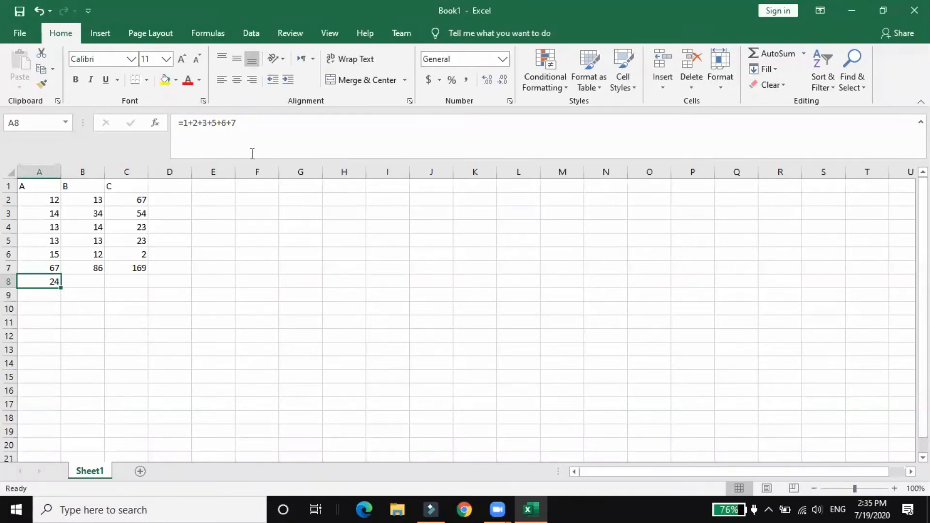
click(37, 268)
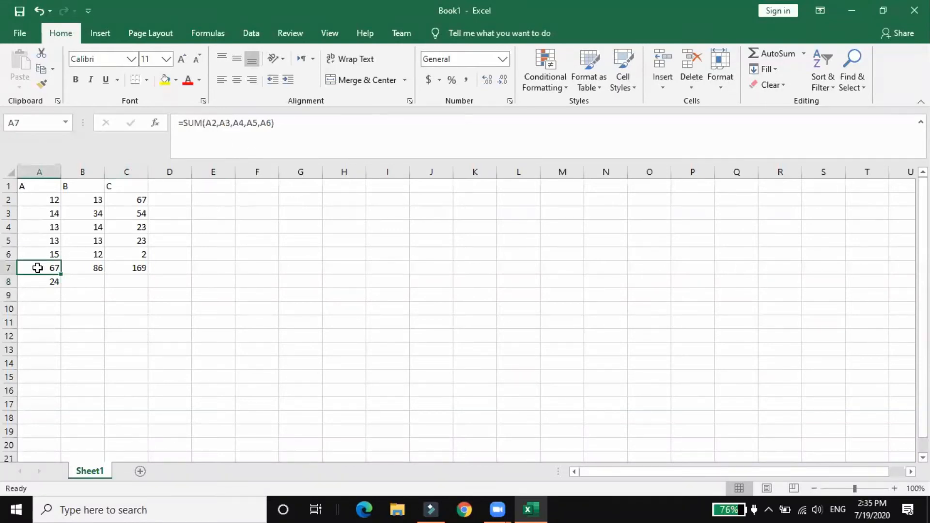
click(42, 281)
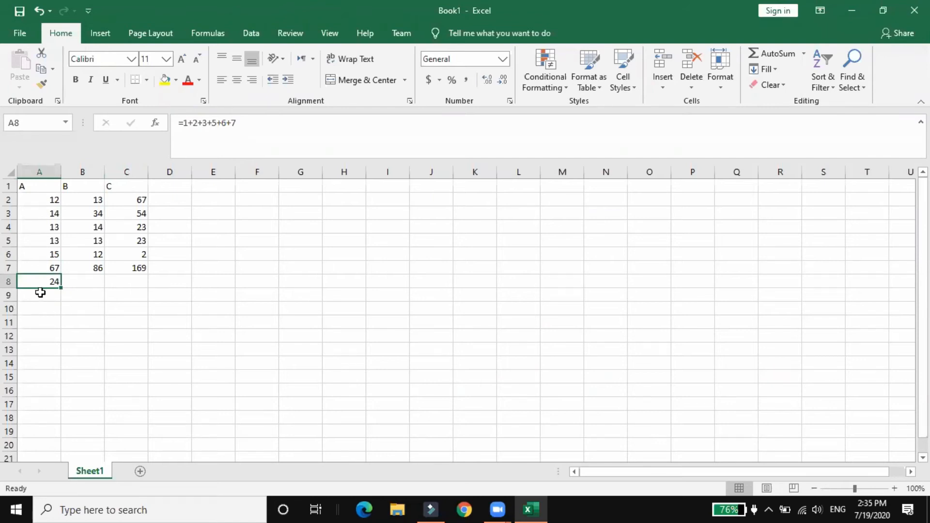
Start a SUM formula in cell A9 with A2, A3, A4, A5 and A6 as separate arguments
click(40, 294)
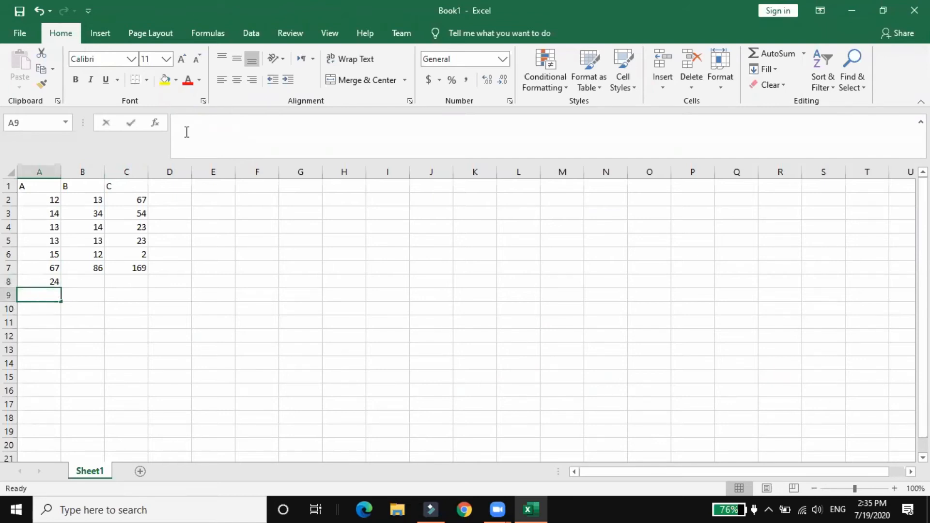
click(187, 132)
text(=)
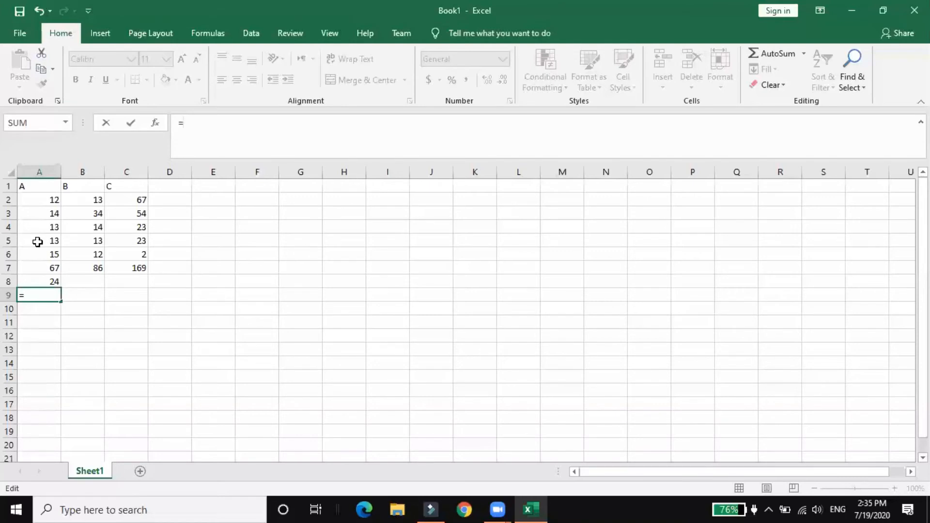
text(Sum()
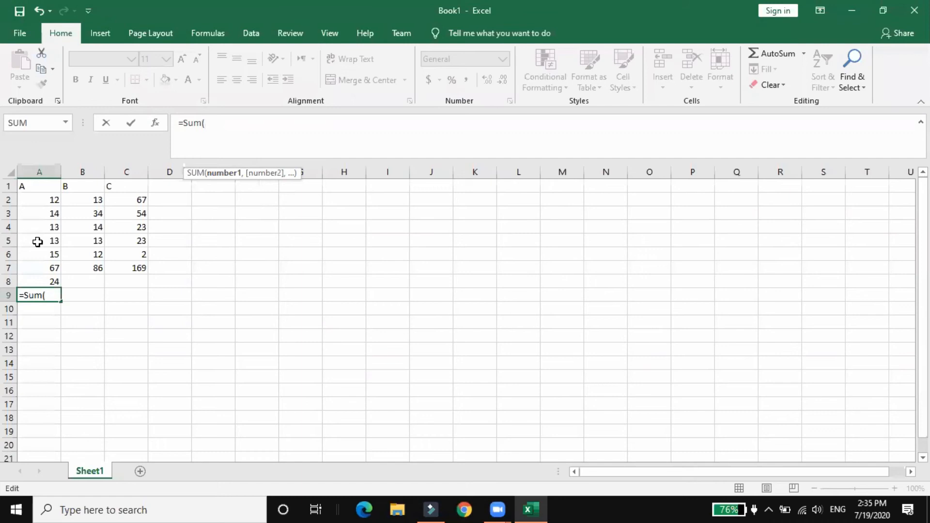
text(a1)
key(BackSpace)
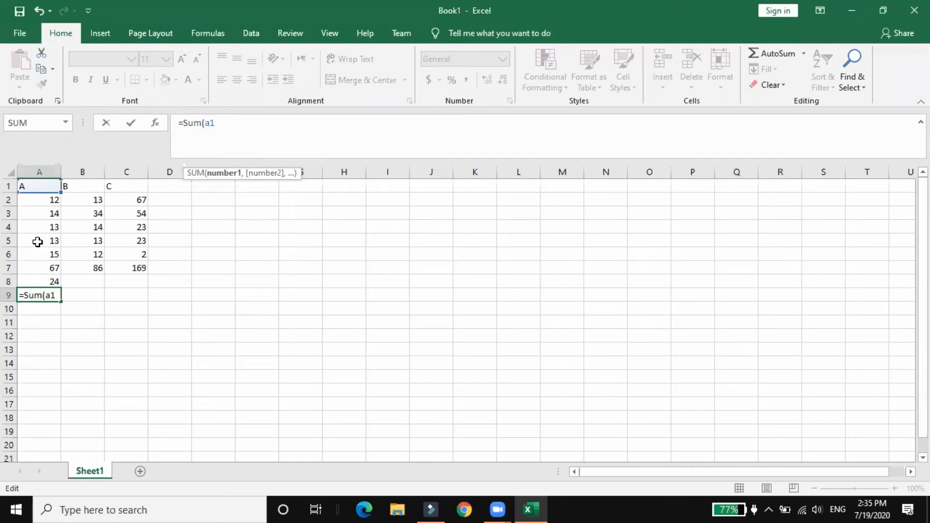
text(2,a)
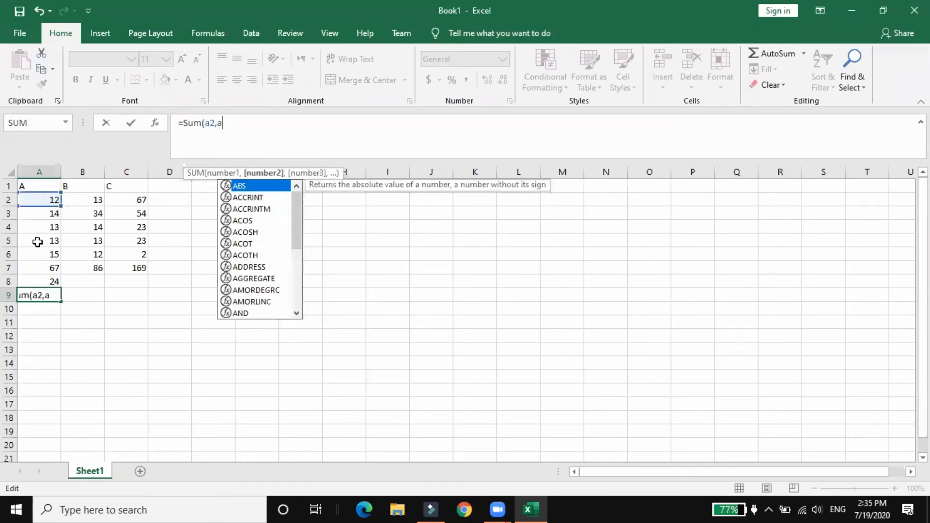
text(3,a4,a)
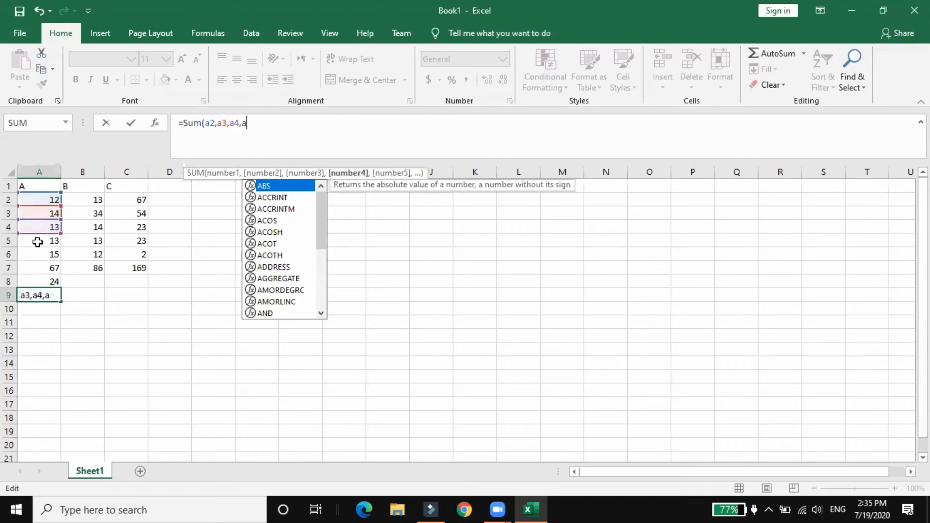
text(5,a6)
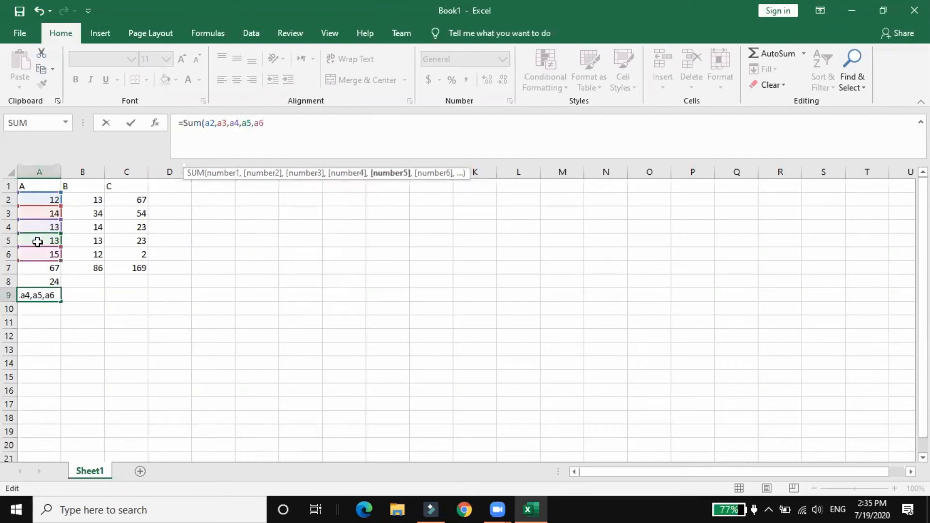
text(,)
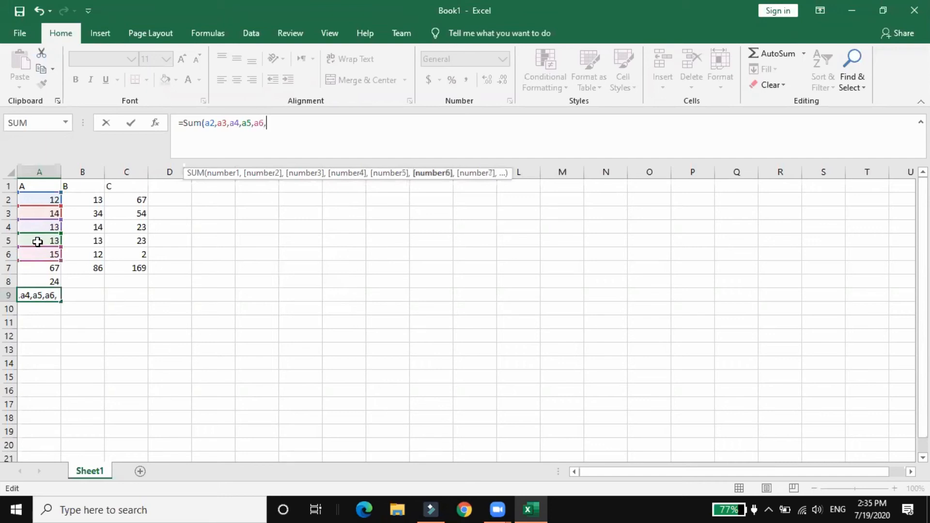
text(9,10)
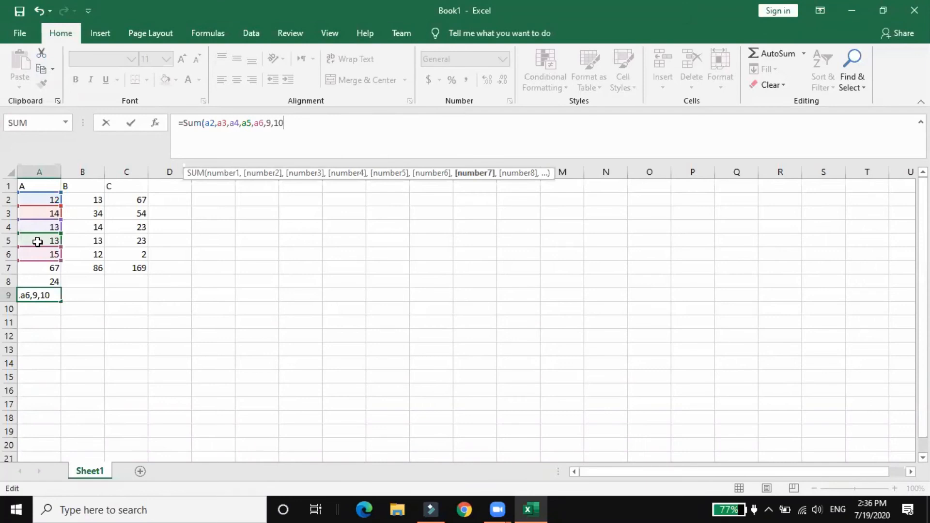
Add the constants 9 and 10 as further arguments to A9's SUM formula and complete it
text())
key(Return)
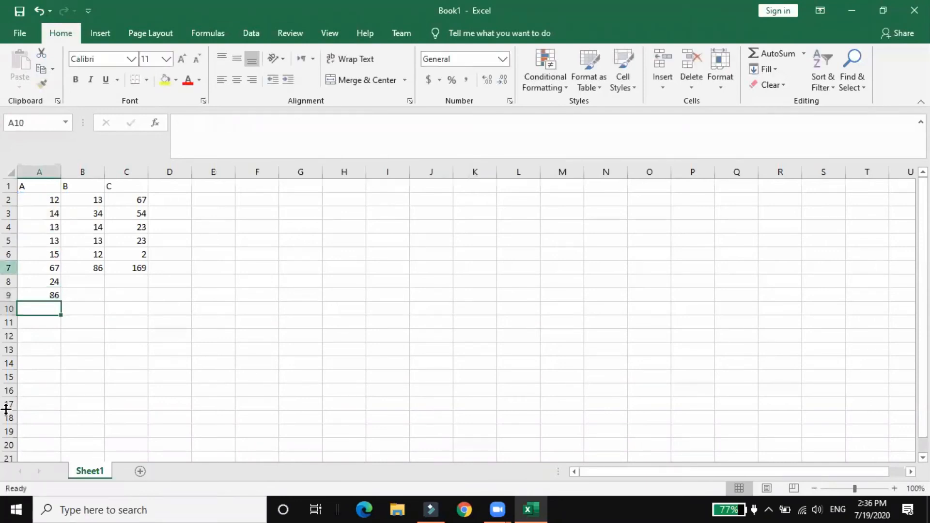
Compare A9's SUM formula mixing cell references and constants with the references-only formula in A7
click(45, 294)
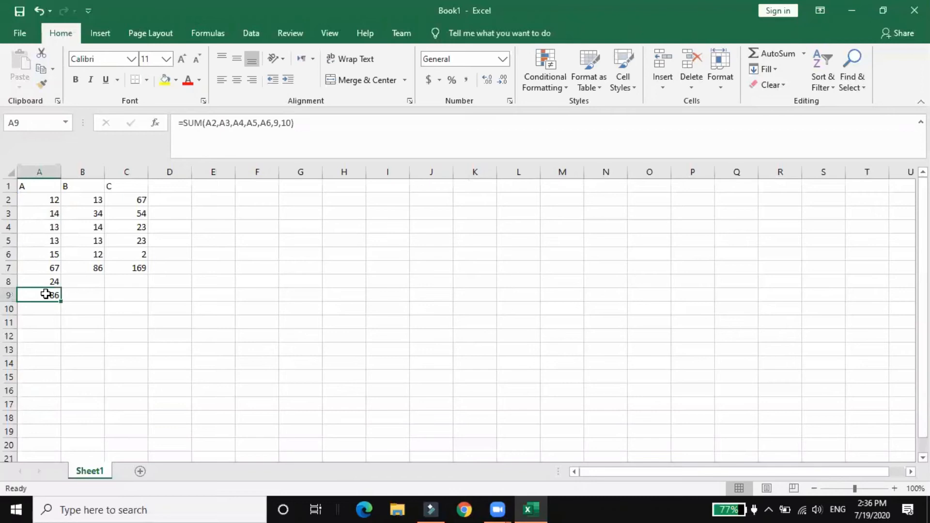
click(47, 265)
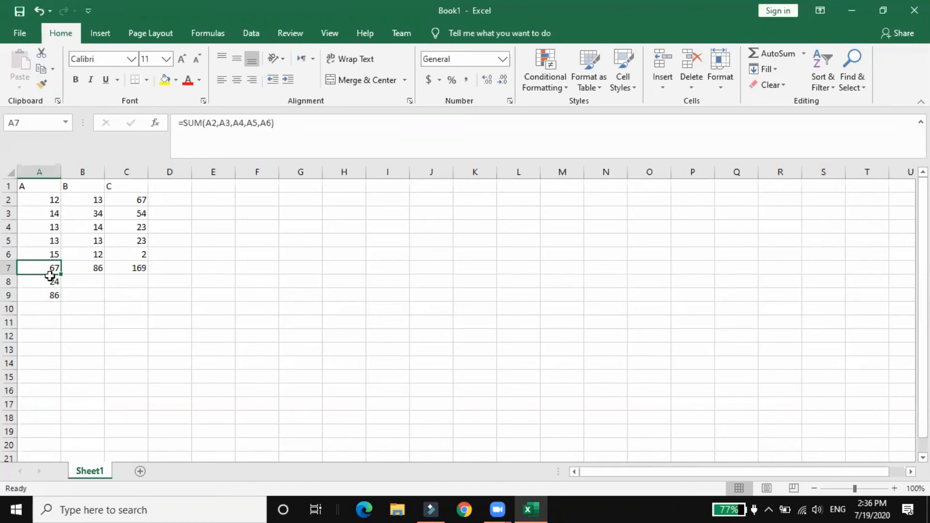
click(51, 294)
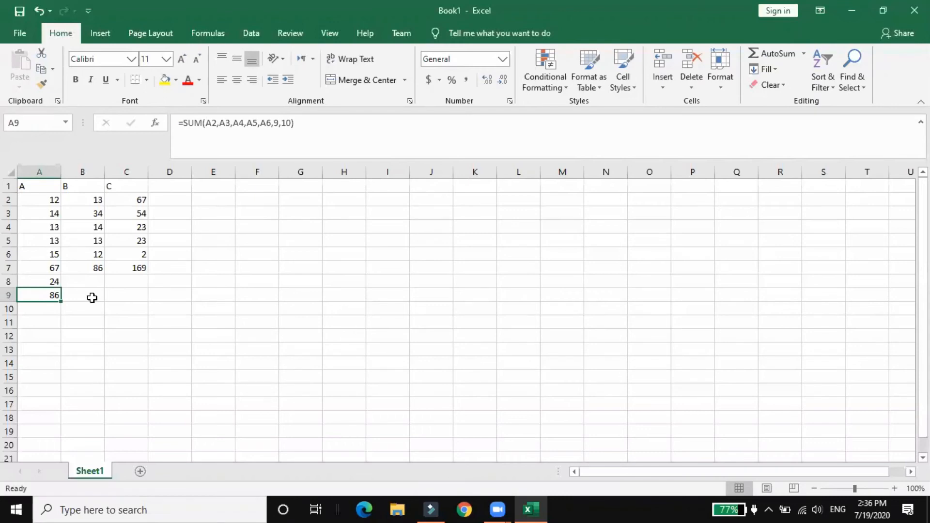
click(39, 264)
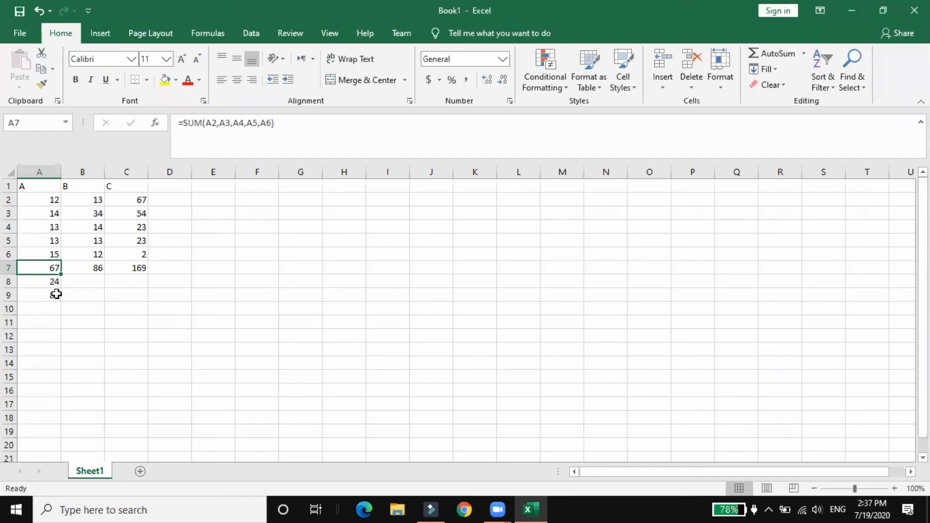
Start a SUM formula in cell D2 with A2 as its first argument
click(182, 201)
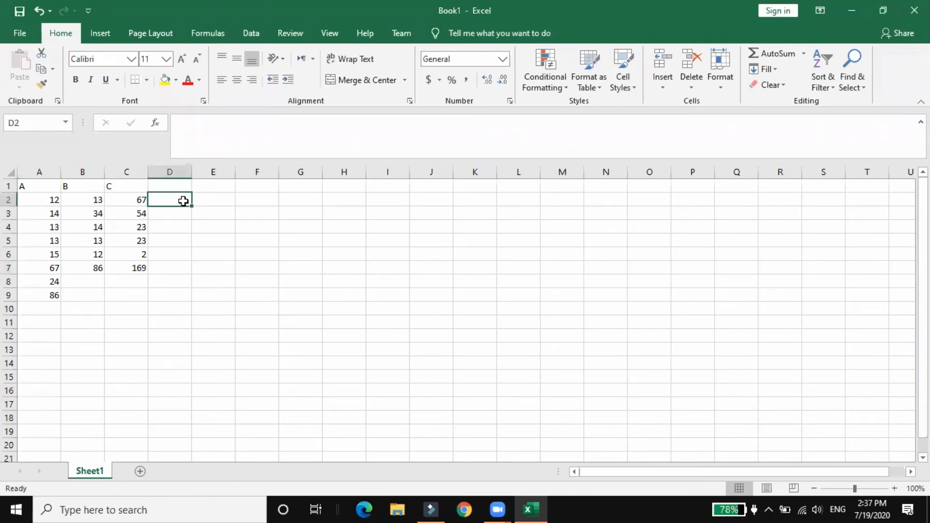
click(221, 128)
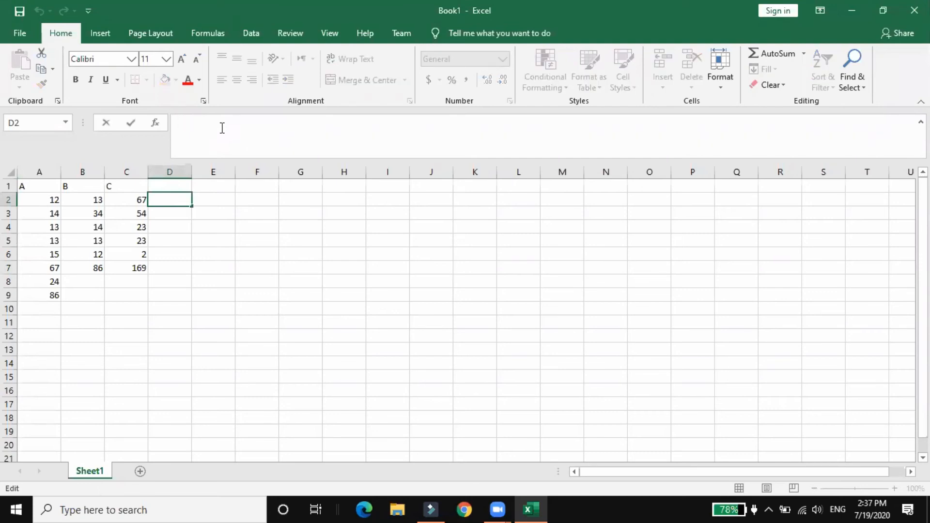
text(=)
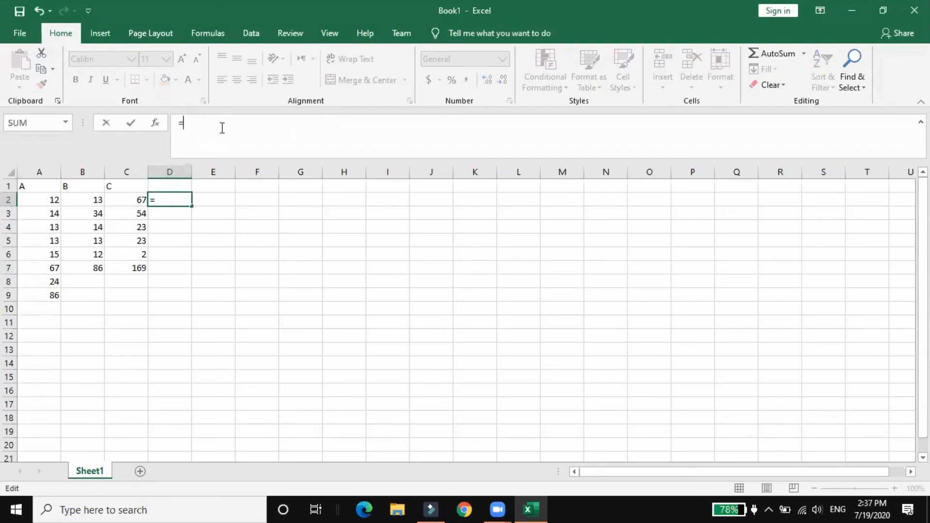
text(S)
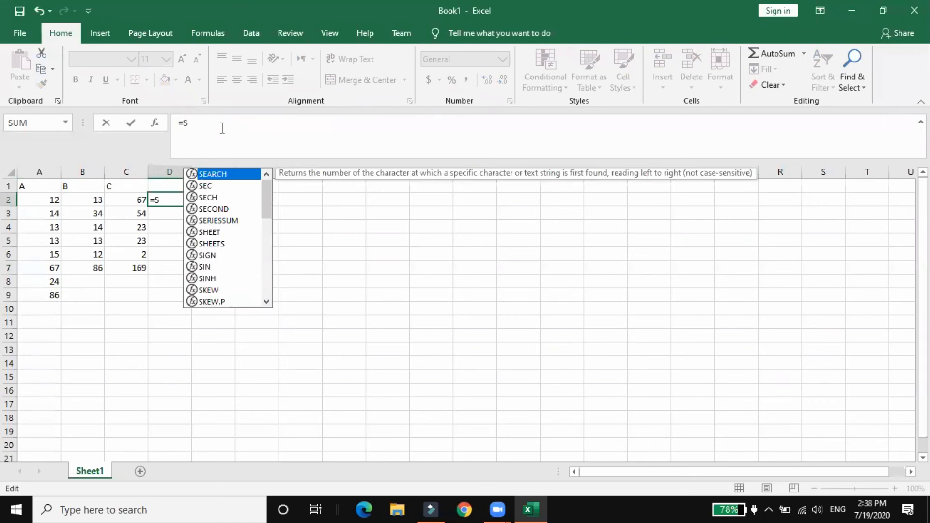
text(um()
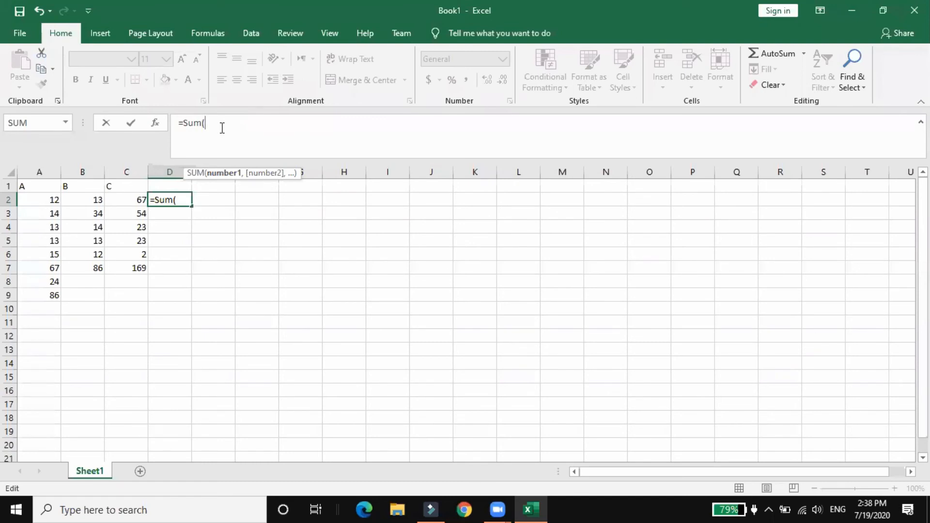
text(A)
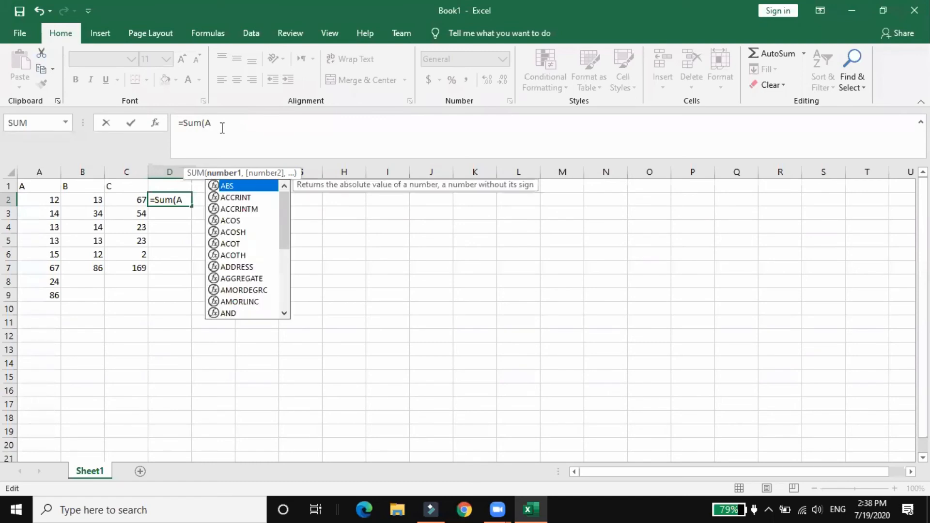
text(2)
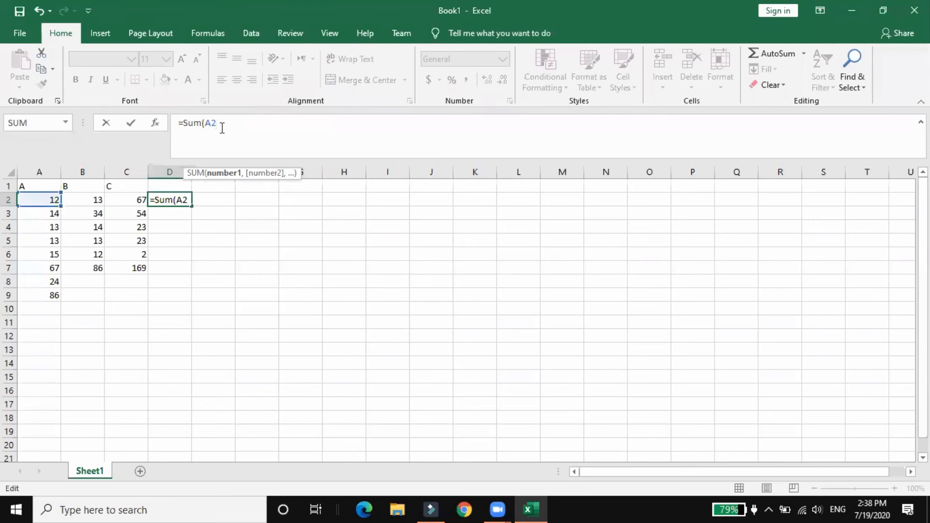
text(,)
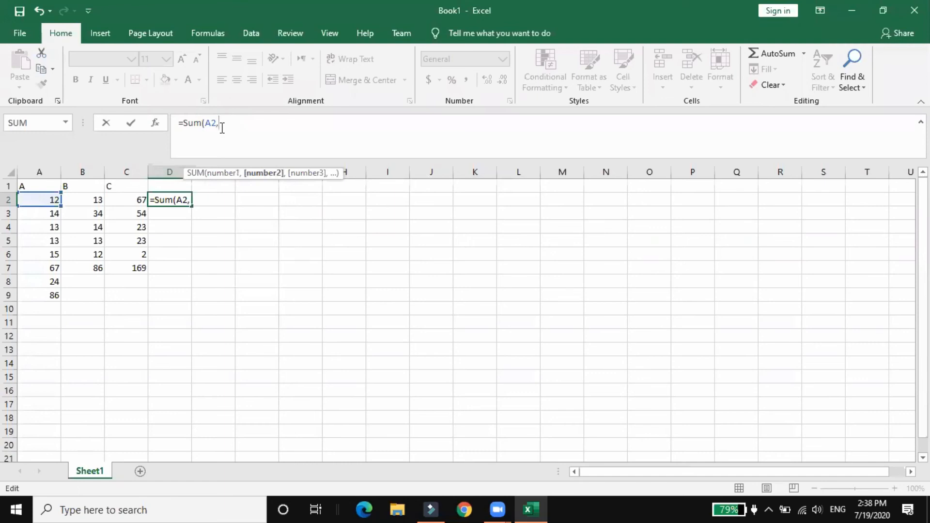
text(B2,C)
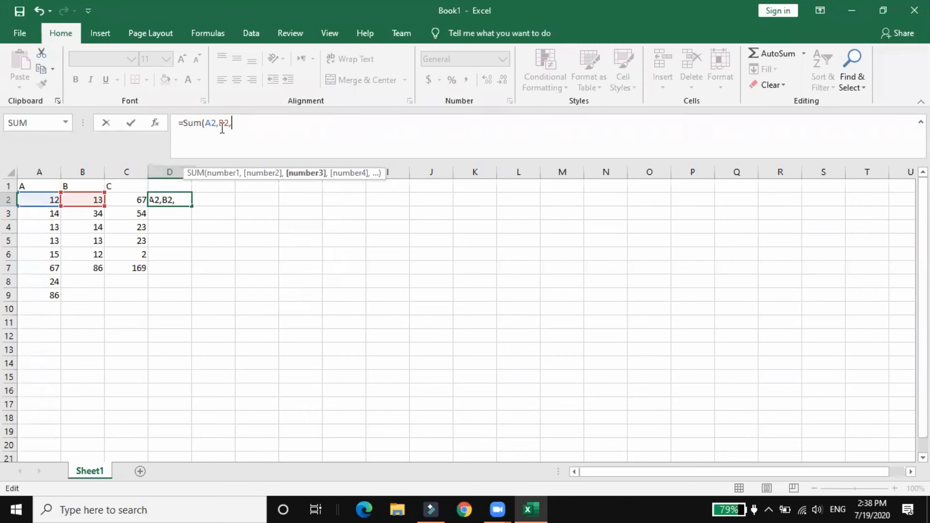
text(3)
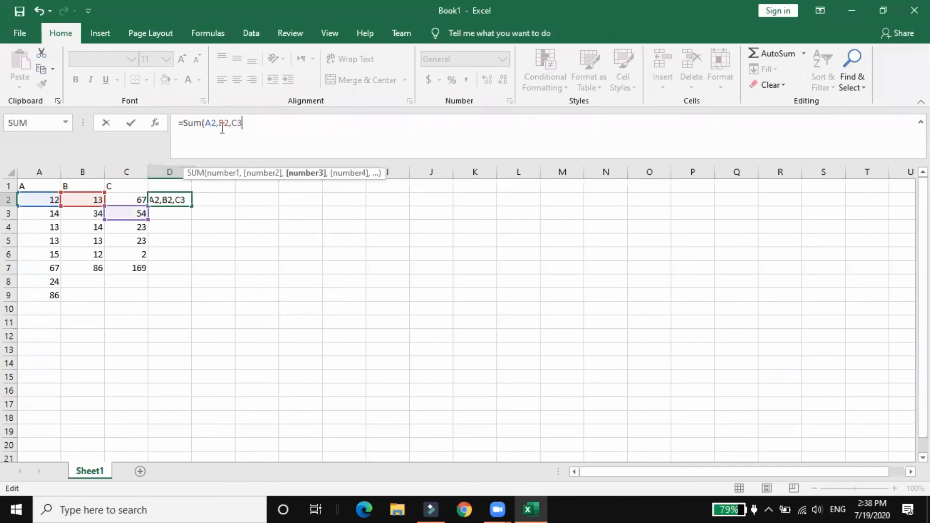
text())
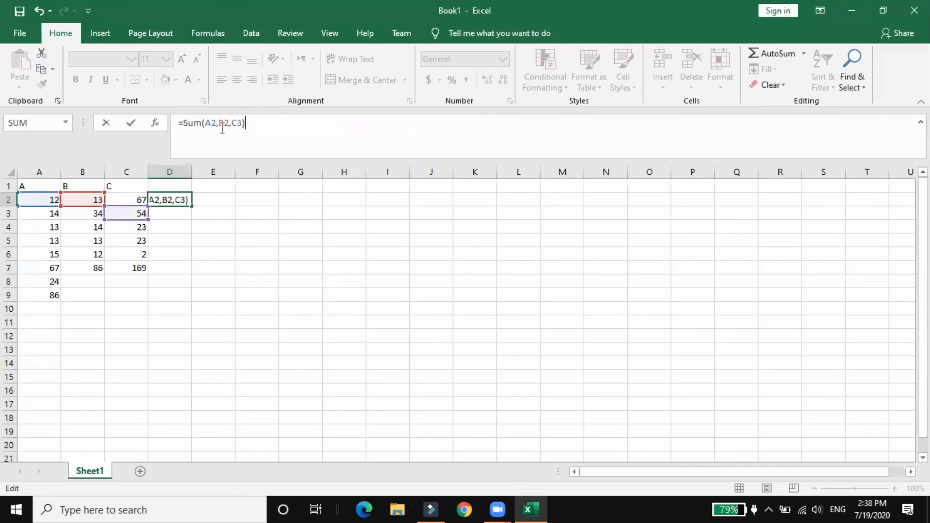
Add B2 and C3 as further arguments to D2's SUM formula and complete it
key(Return)
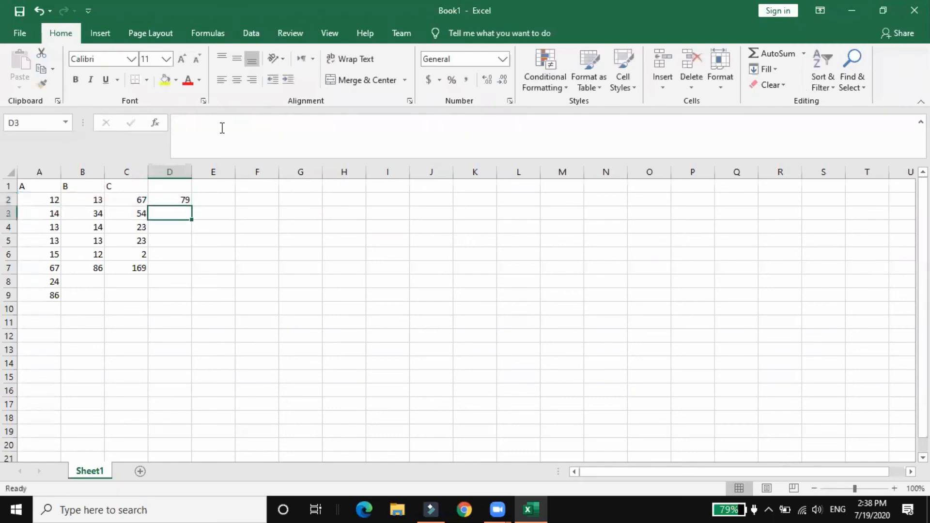
Compare D2's SUM formula across several columns with the single-column SUM formula in A7
click(170, 201)
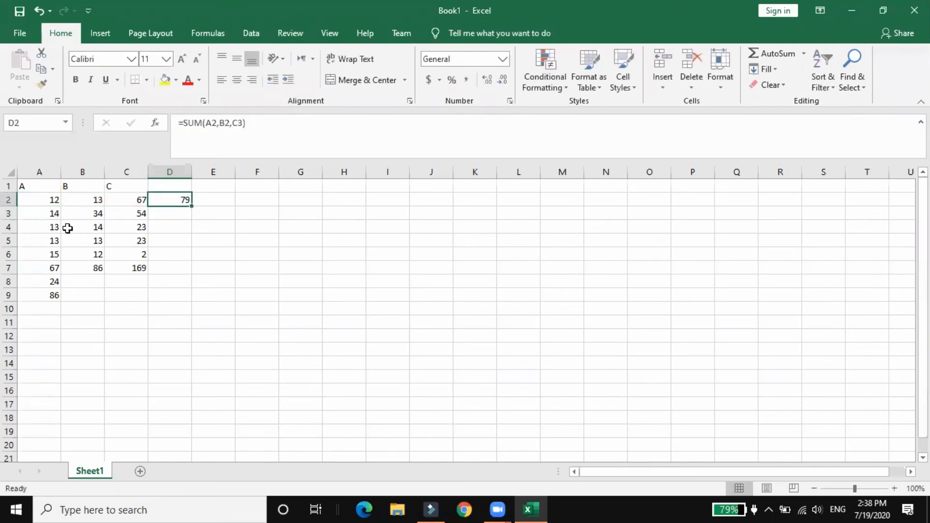
click(40, 270)
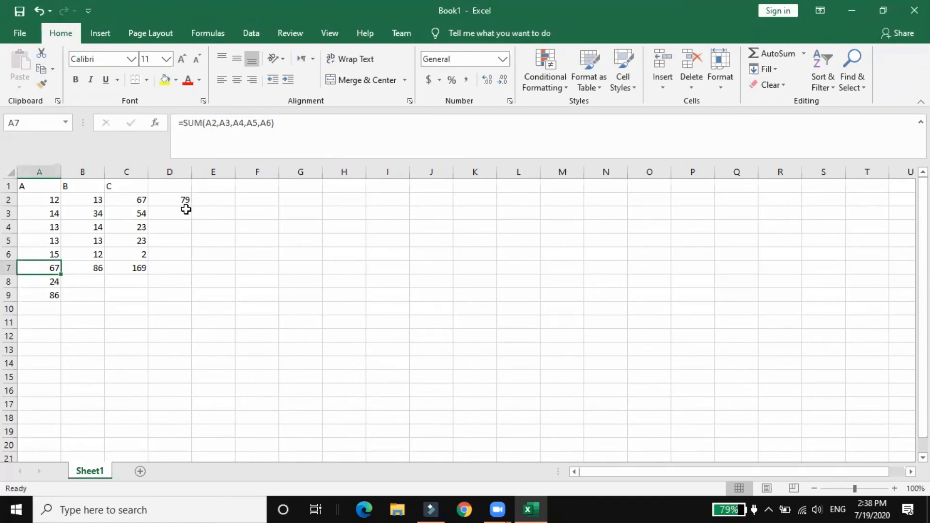
click(176, 198)
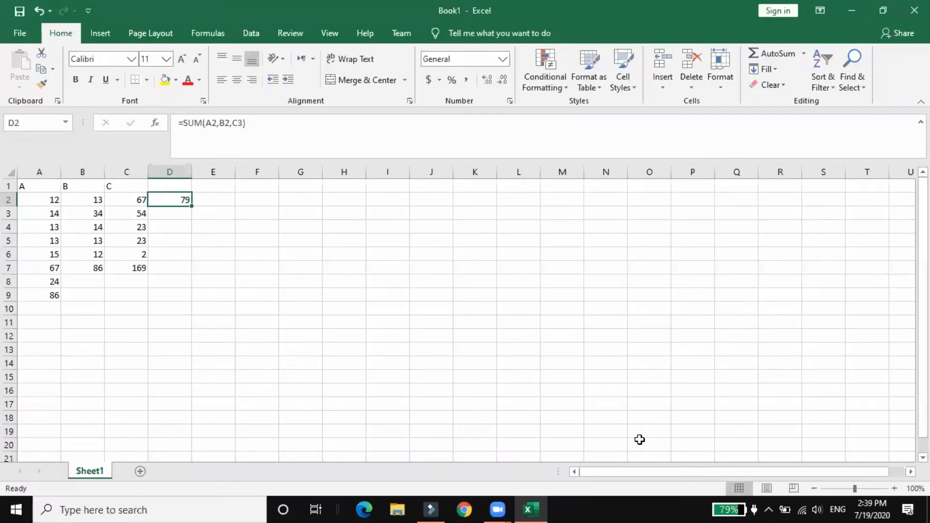
Enter a SUM formula in cell E9 that adds the whole range A2:C6
click(185, 213)
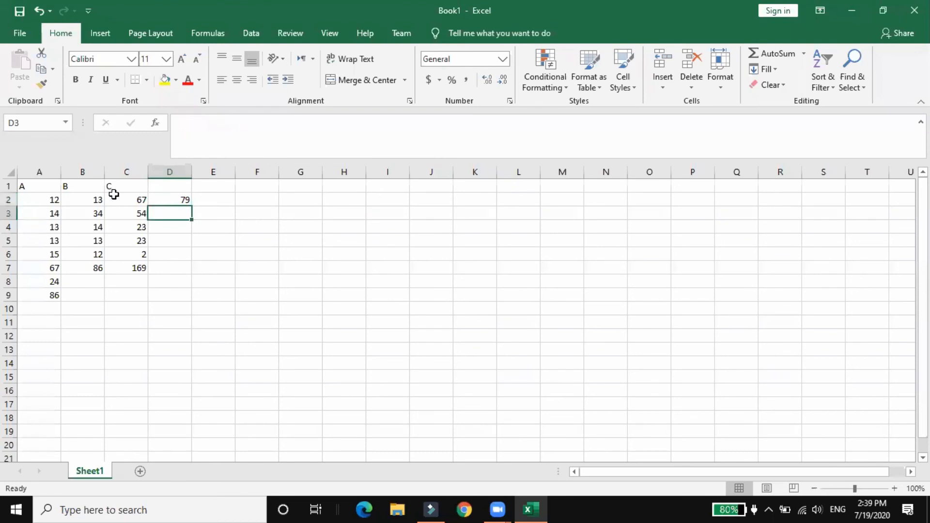
click(215, 298)
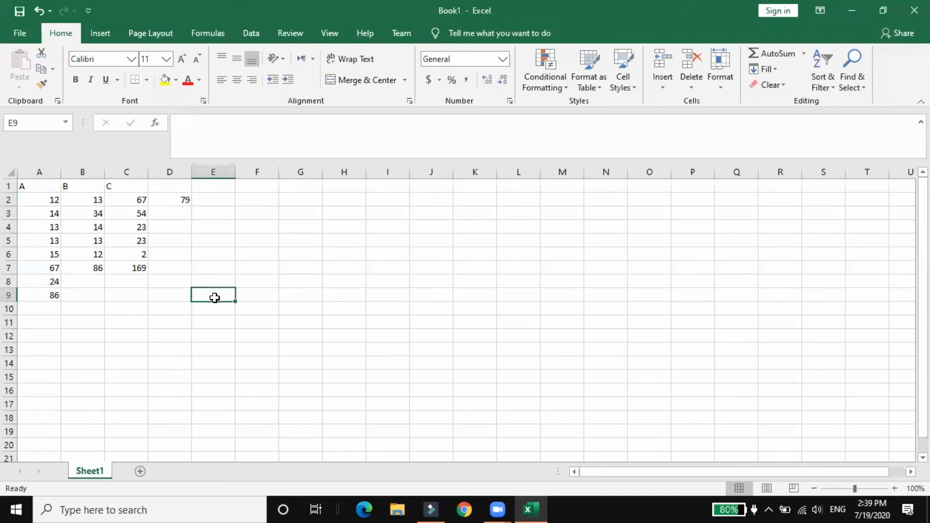
click(231, 124)
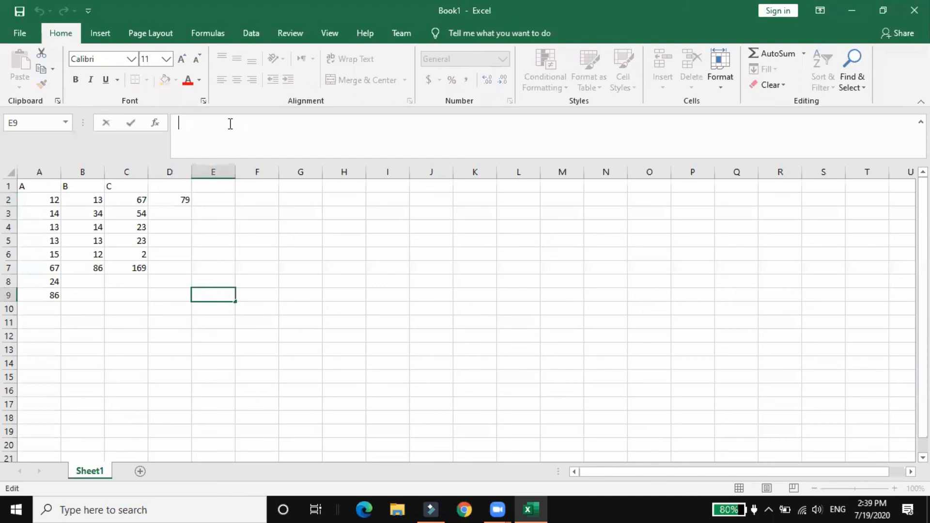
text(=Sum)
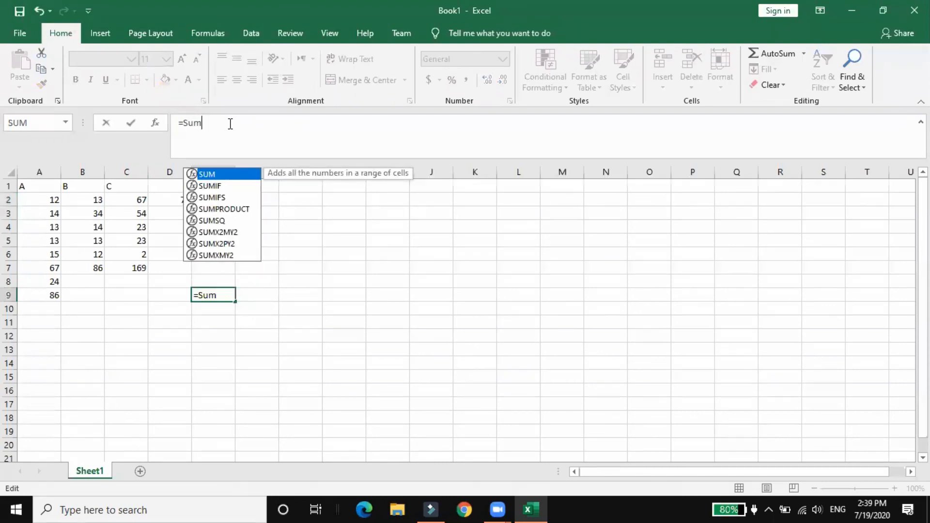
text(()
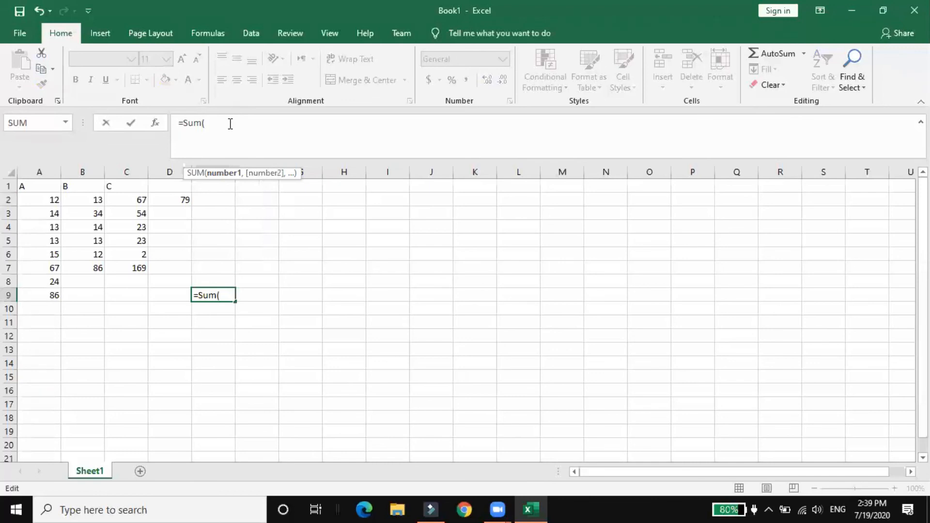
text(A)
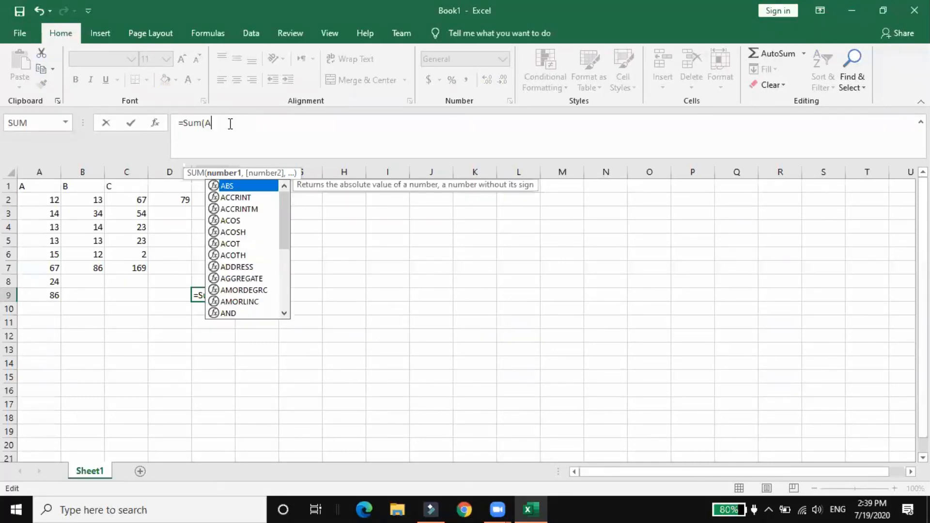
text(2)
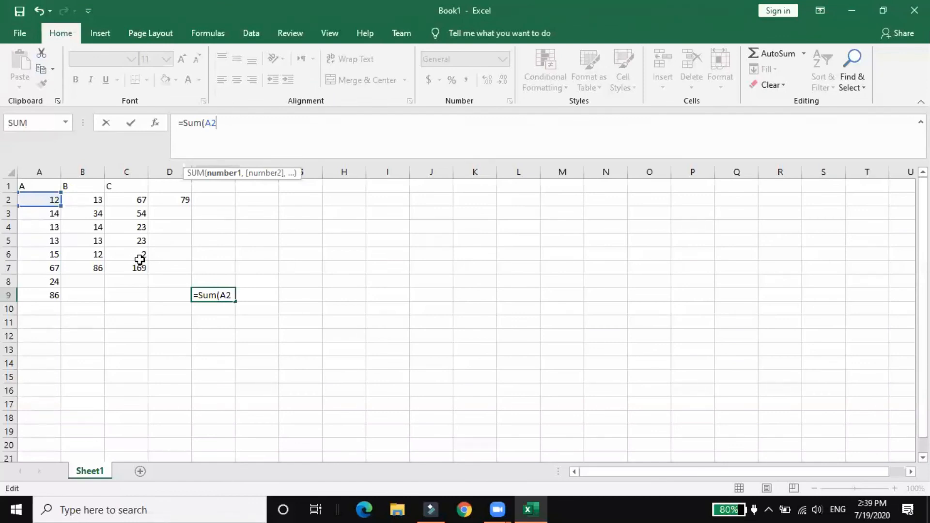
text(:C6)
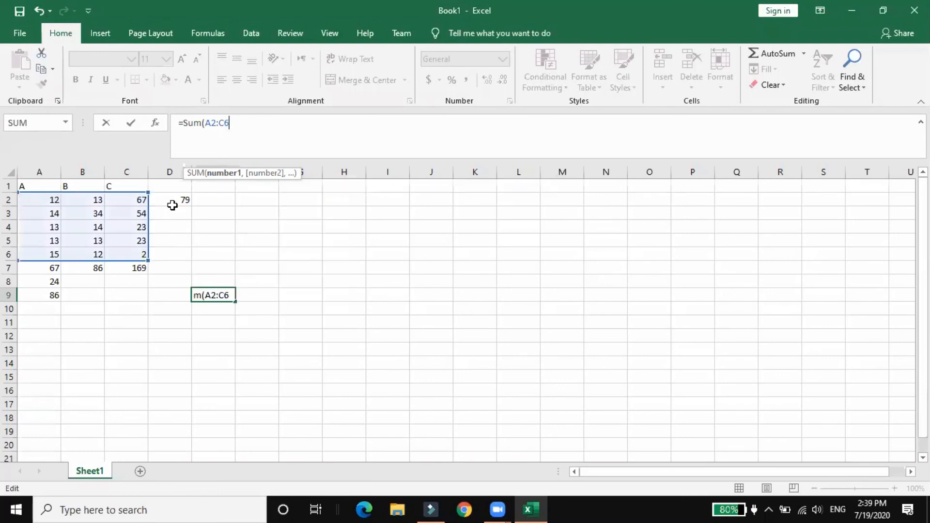
text())
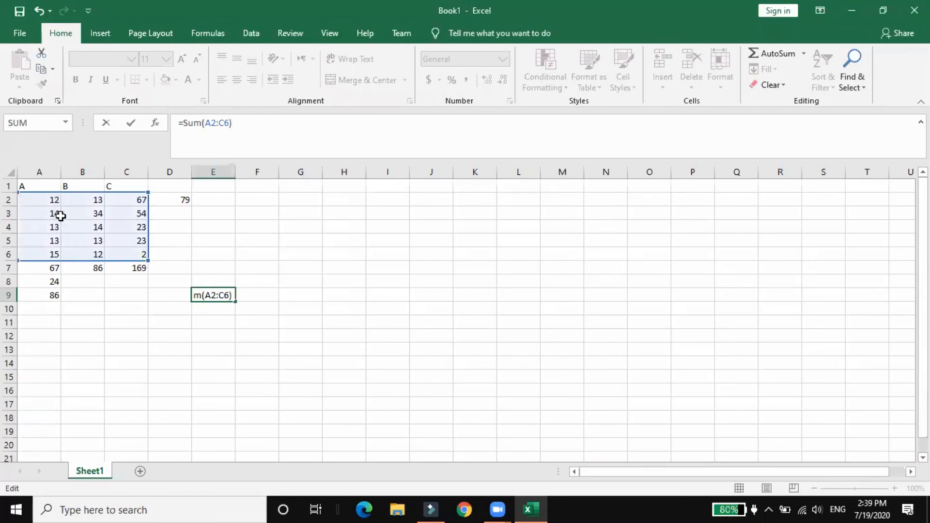
key(Return)
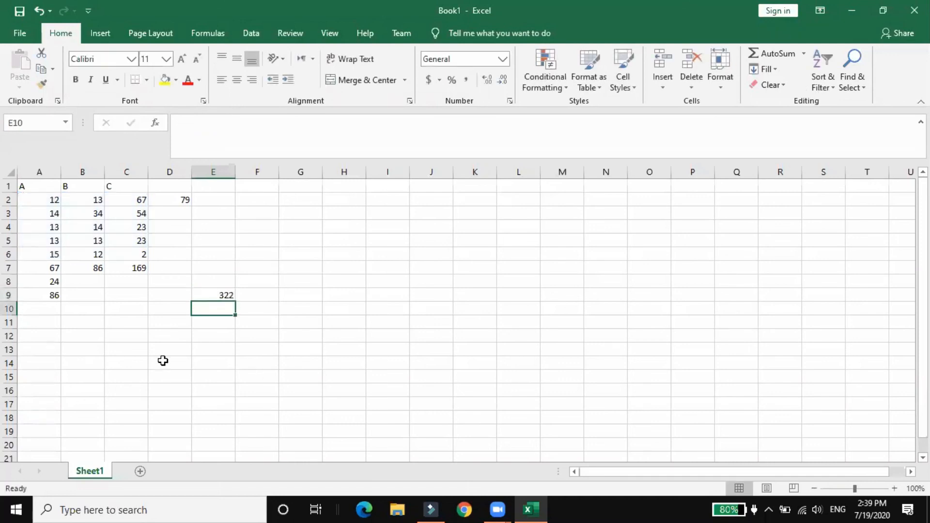
Review the addition formulas in E9, A7, B7, C7 and D2, ending on the range formula in E9
click(208, 293)
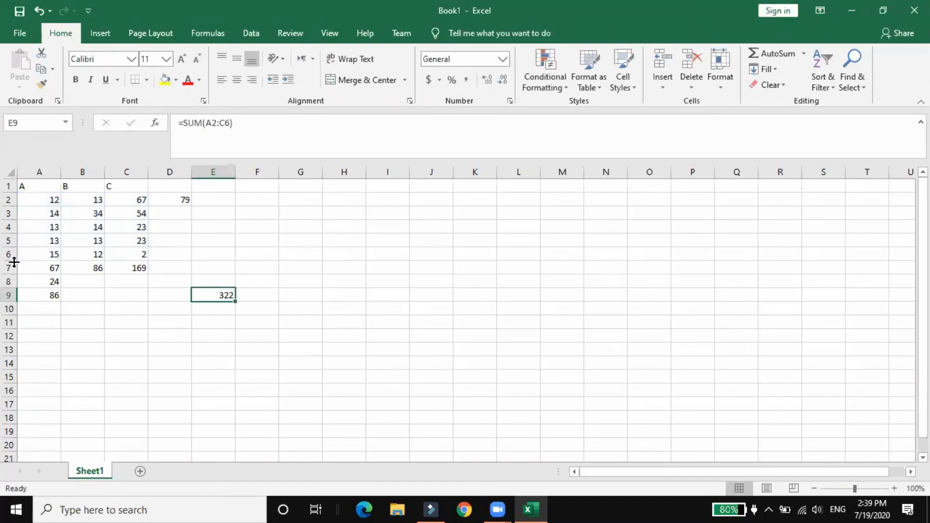
click(38, 272)
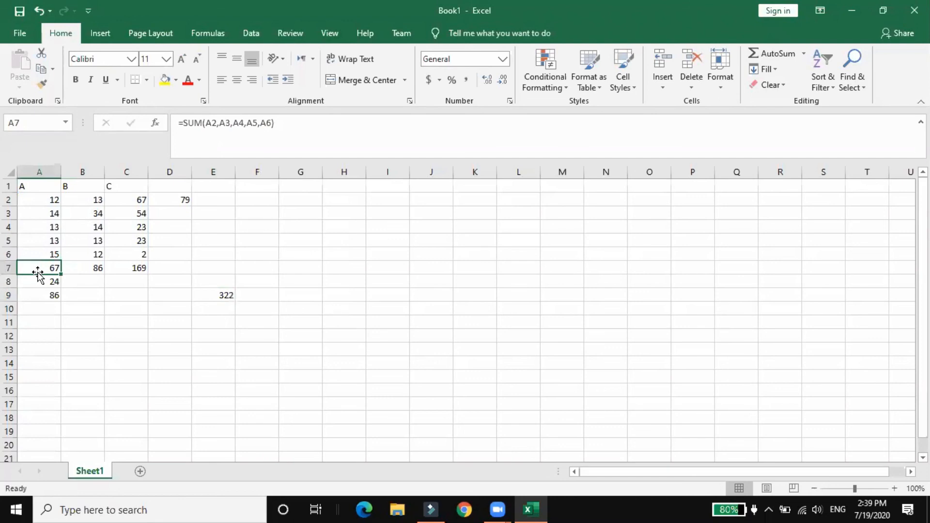
click(95, 267)
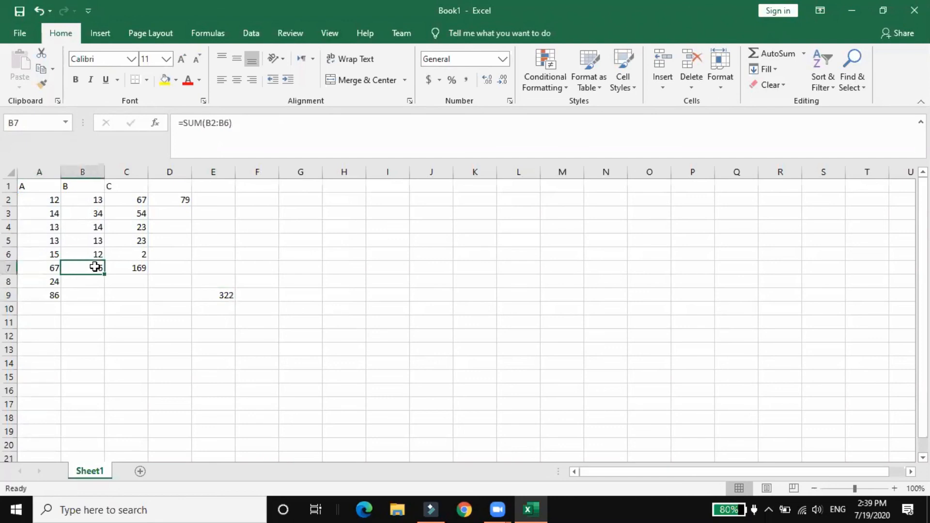
click(138, 268)
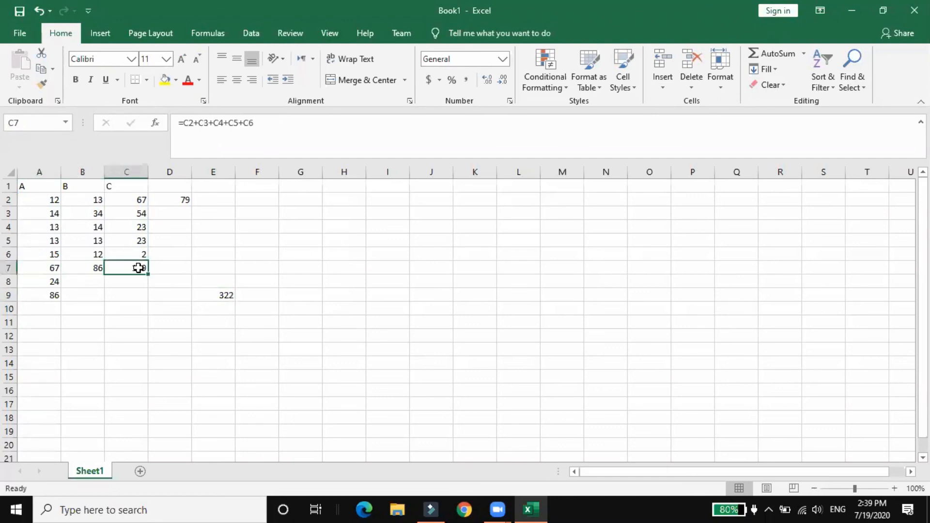
click(177, 205)
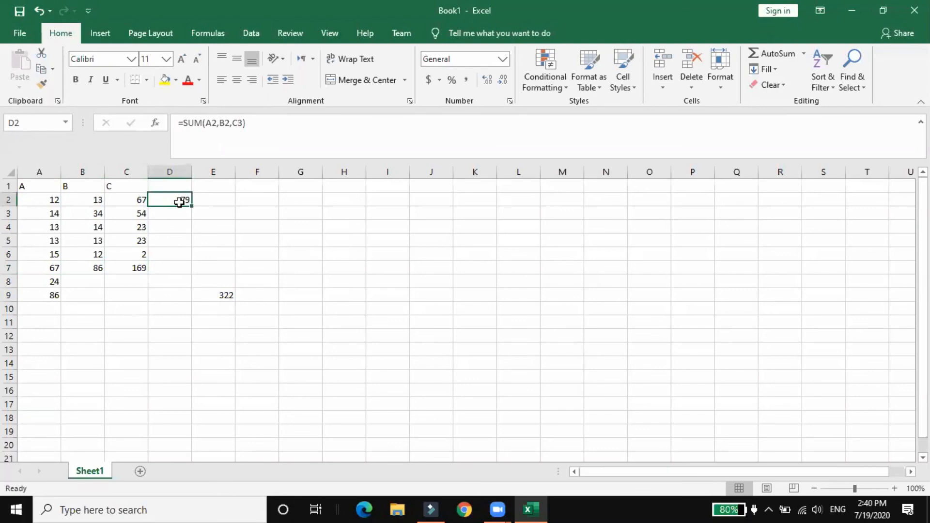
click(228, 294)
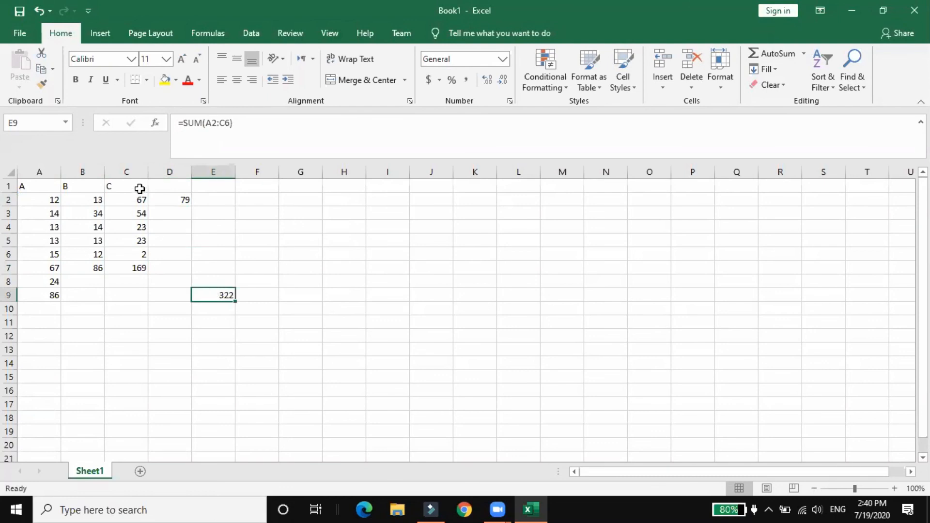
Examine which cells D2's SUM formula refers to, leaving the formula without edits
click(162, 202)
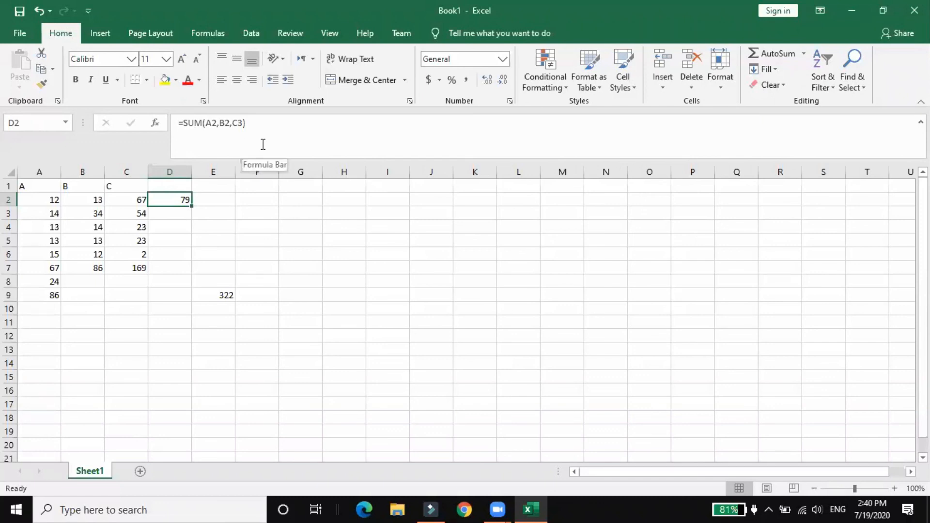
click(528, 128)
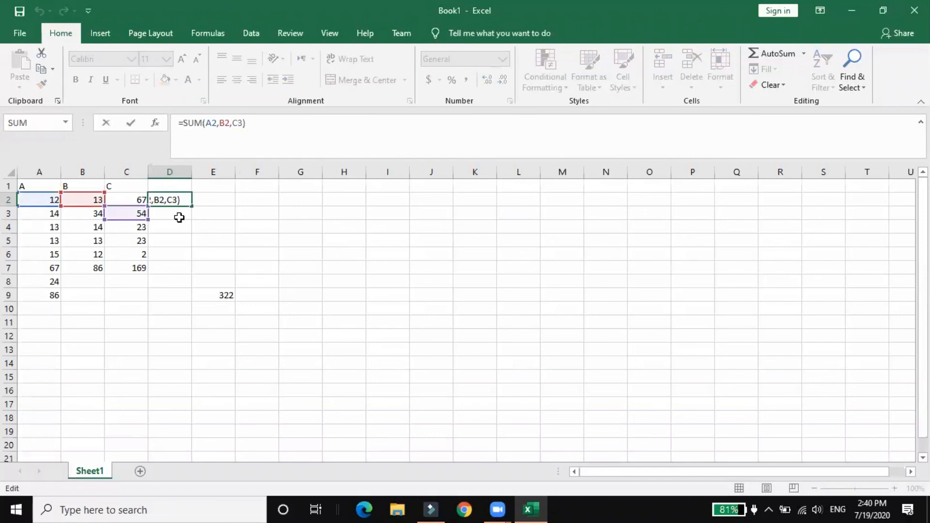
key(Escape)
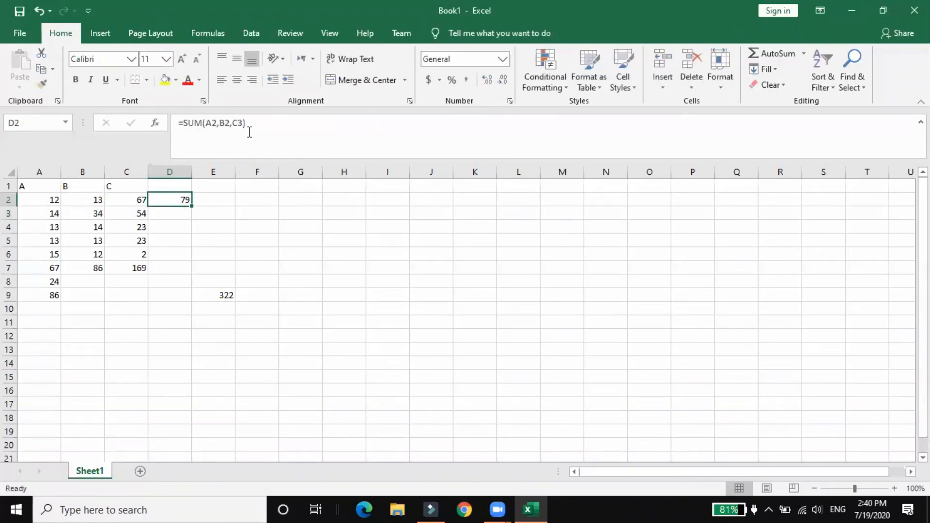
click(648, 152)
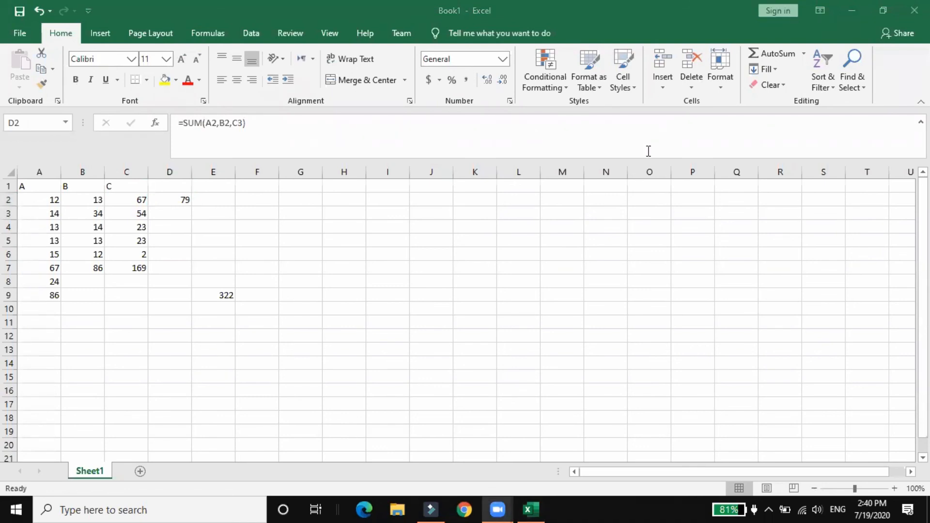
Copy D2's SUM formula down column D through cell D6
click(184, 204)
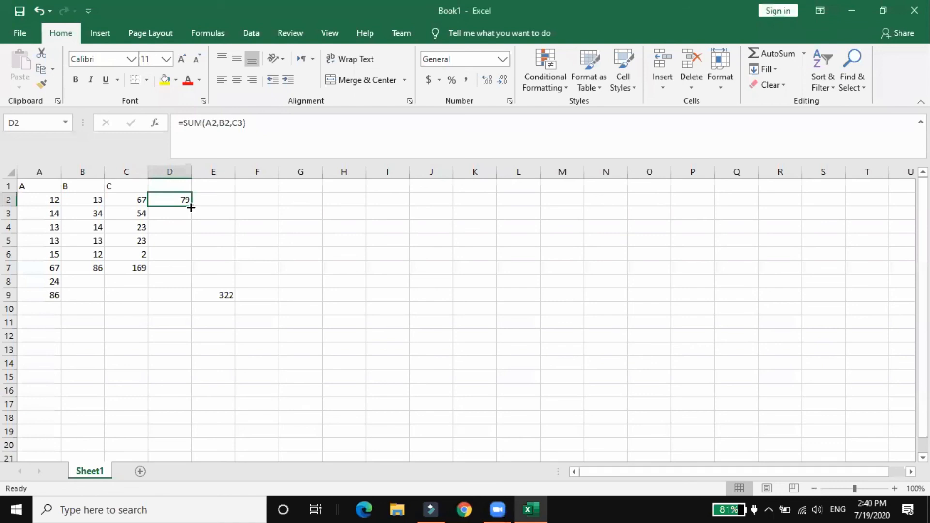
drag(191, 207, 192, 263)
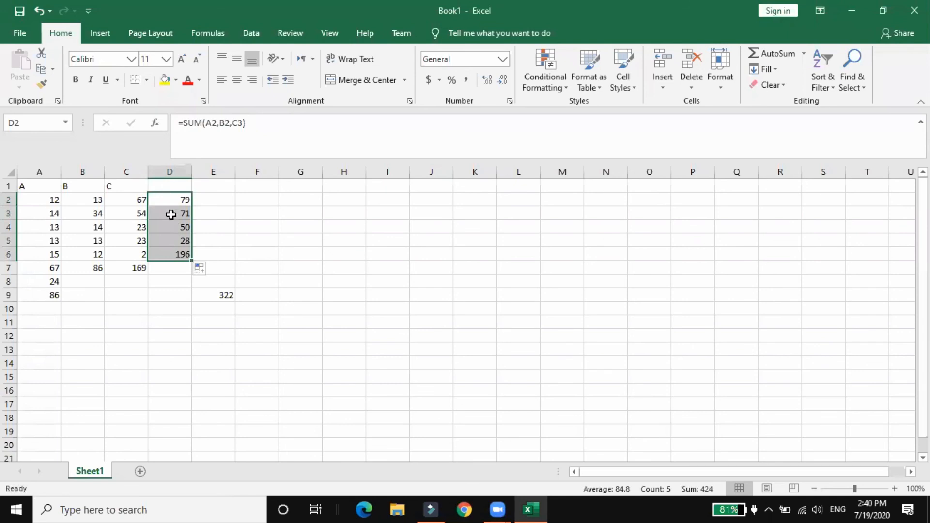
click(185, 275)
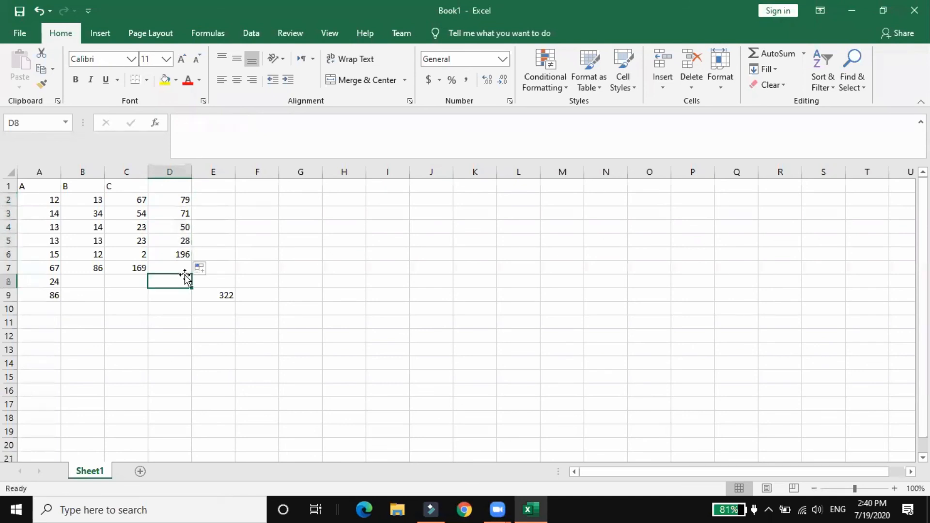
Examine how the cell references shift from row to row in the copied SUM formulas in D2 through D6
click(182, 216)
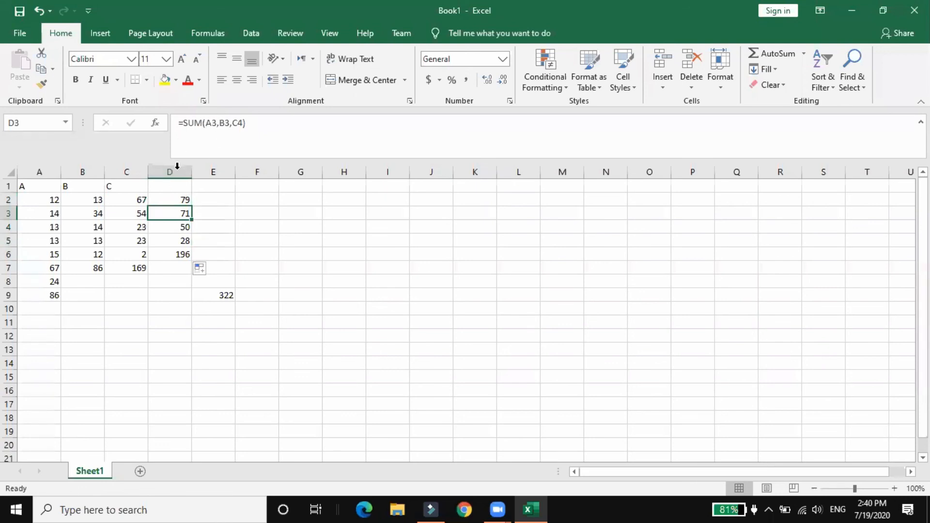
click(173, 196)
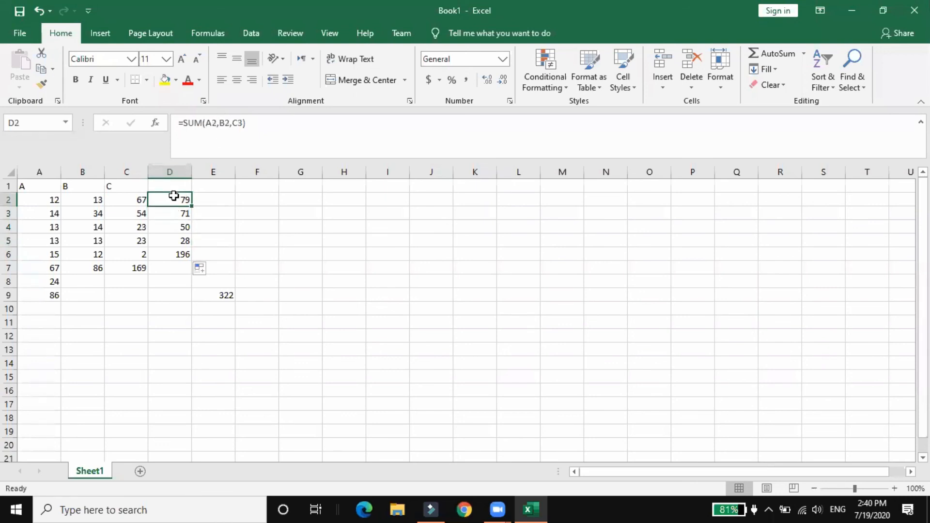
click(177, 213)
drag(177, 226, 177, 241)
click(177, 241)
click(180, 253)
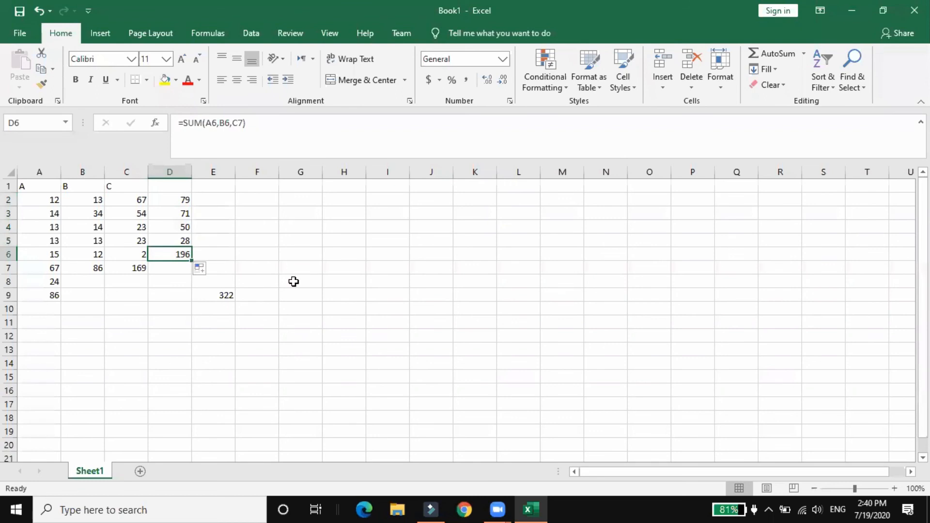
click(272, 217)
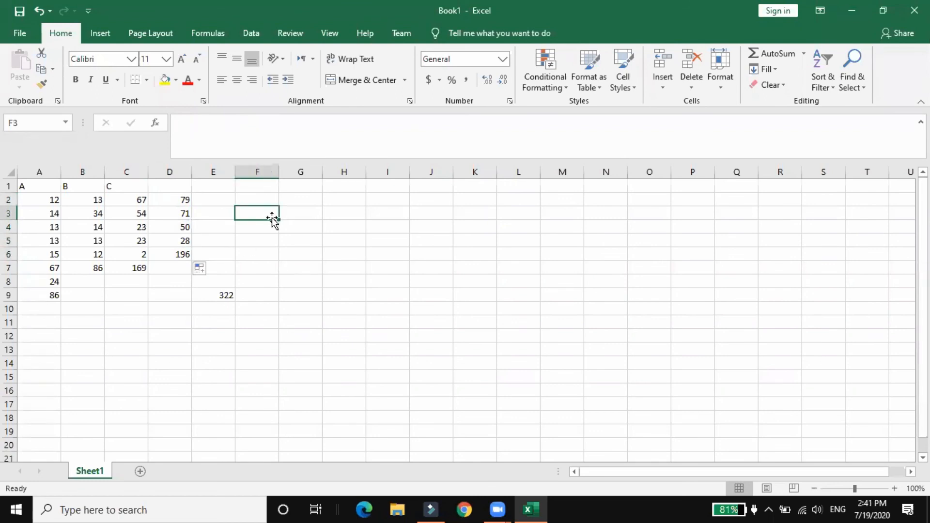